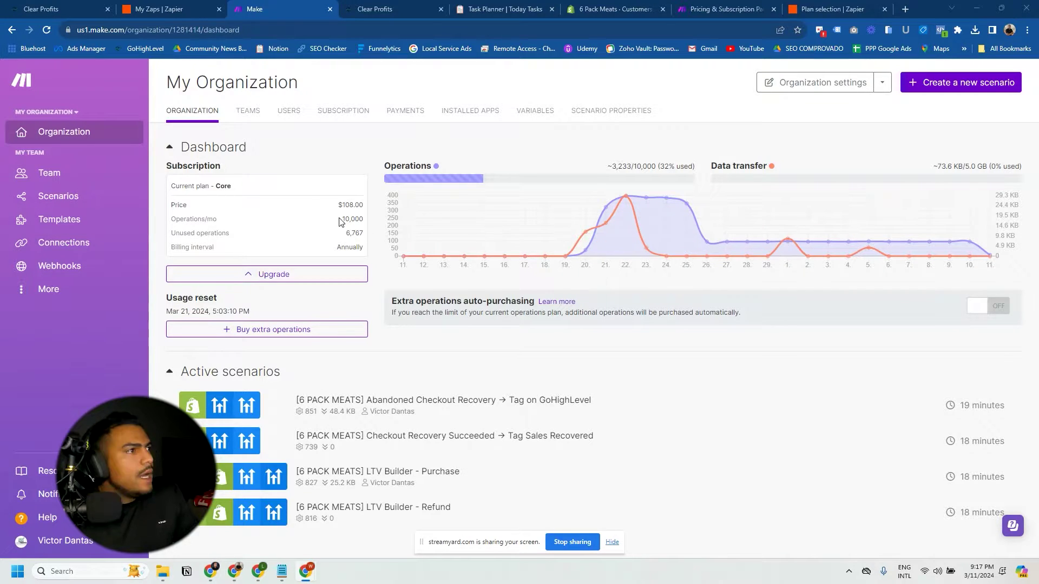
# - Highlight the Core plan's 10,000 Operations/mo and 6,767 unused operations, then go to Scenarios
pyautogui.moveTo(341, 219); pyautogui.dragTo(360, 218)
pyautogui.click(366, 243)
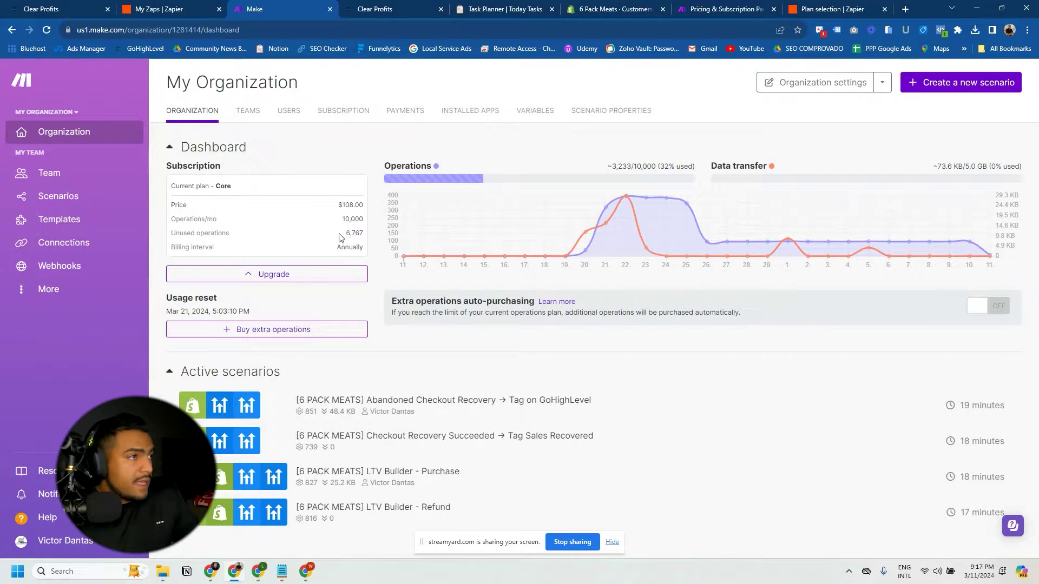
pyautogui.moveTo(342, 238); pyautogui.dragTo(370, 239)
pyautogui.click(357, 232)
pyautogui.moveTo(346, 237); pyautogui.dragTo(367, 239)
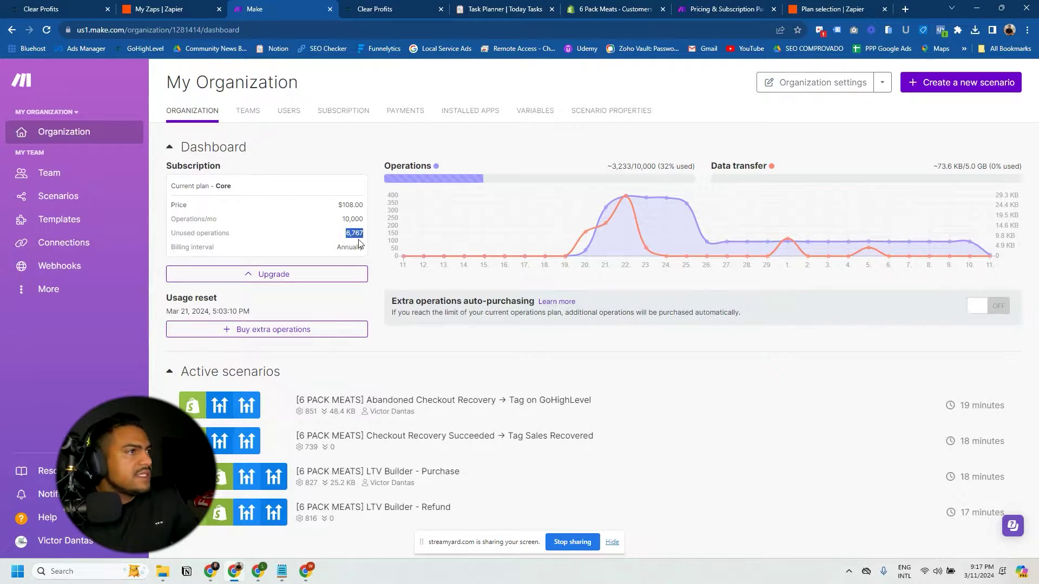
pyautogui.click(381, 268)
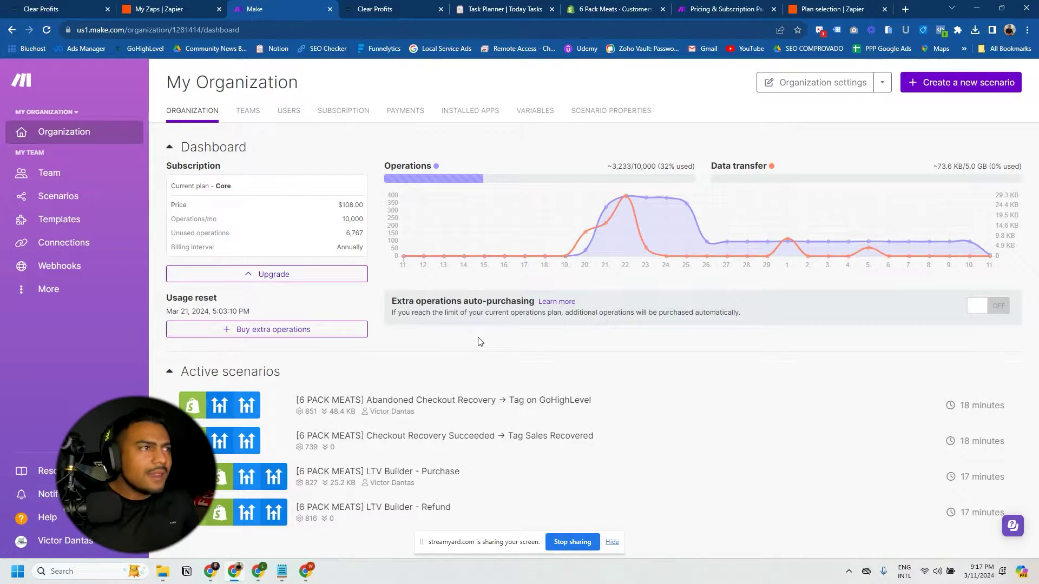
pyautogui.click(63, 198)
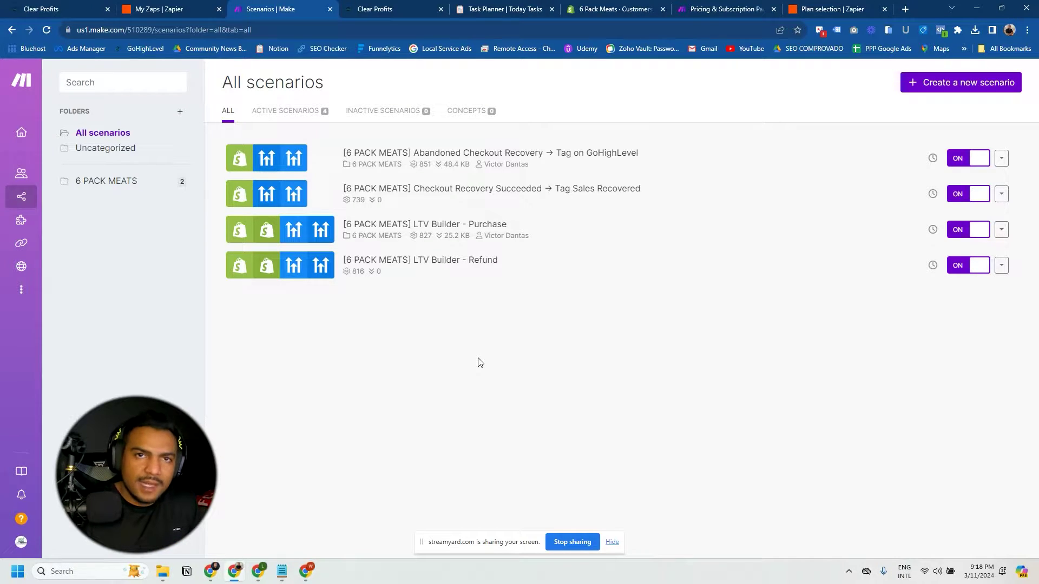
pyautogui.click(408, 163)
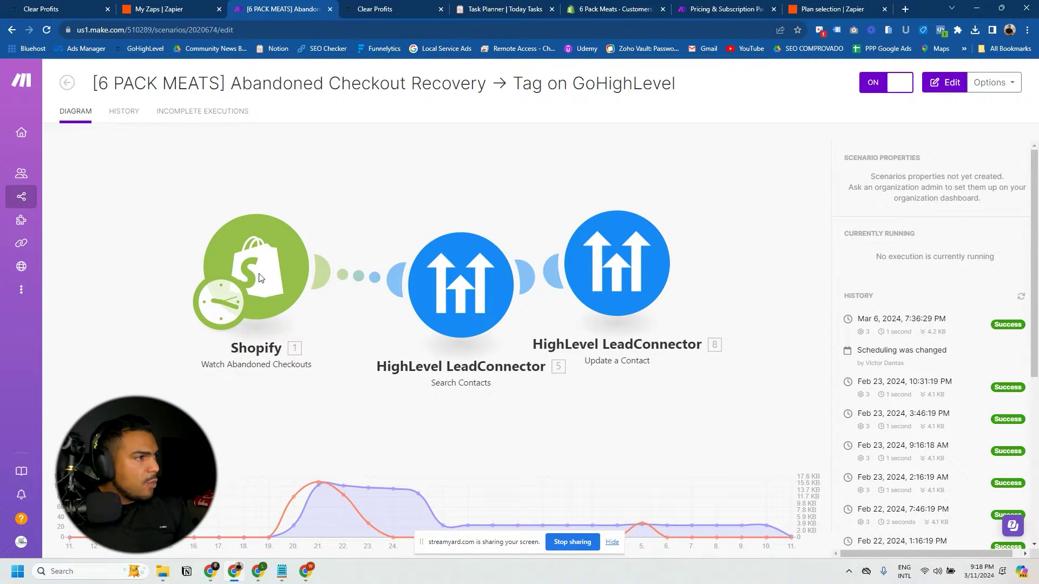
pyautogui.click(456, 293)
pyautogui.click(446, 281)
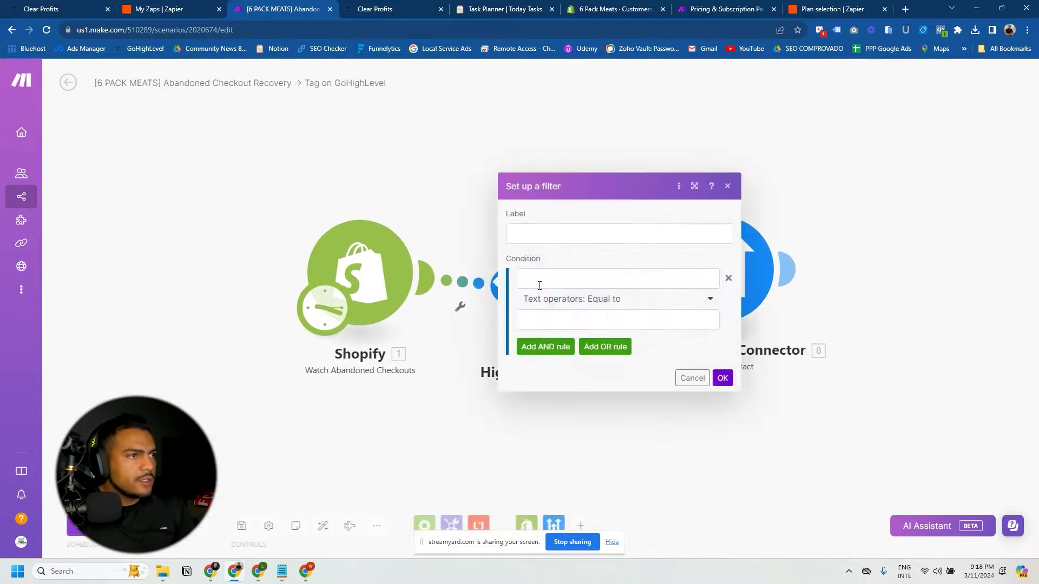
pyautogui.click(559, 416)
pyautogui.moveTo(554, 259); pyautogui.dragTo(538, 231)
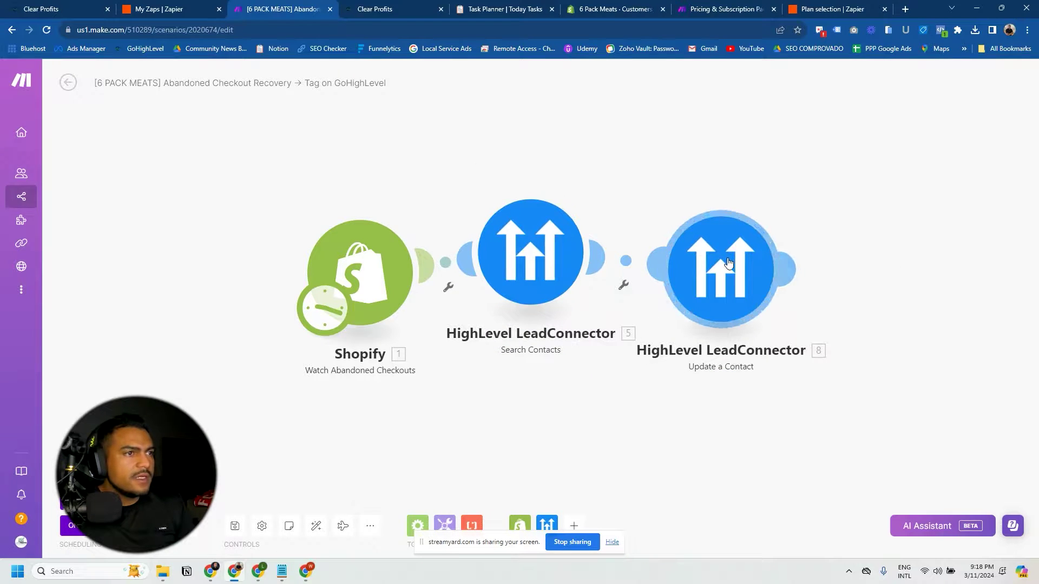
pyautogui.moveTo(715, 269); pyautogui.dragTo(742, 250)
pyautogui.click(742, 250)
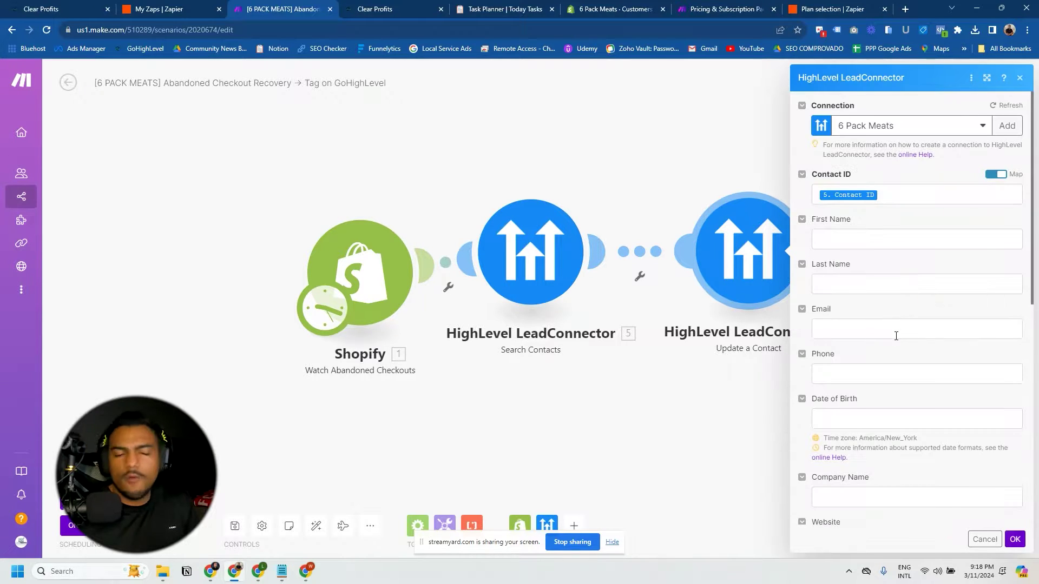
pyautogui.scroll(-4, 895, 336)
pyautogui.click(877, 372)
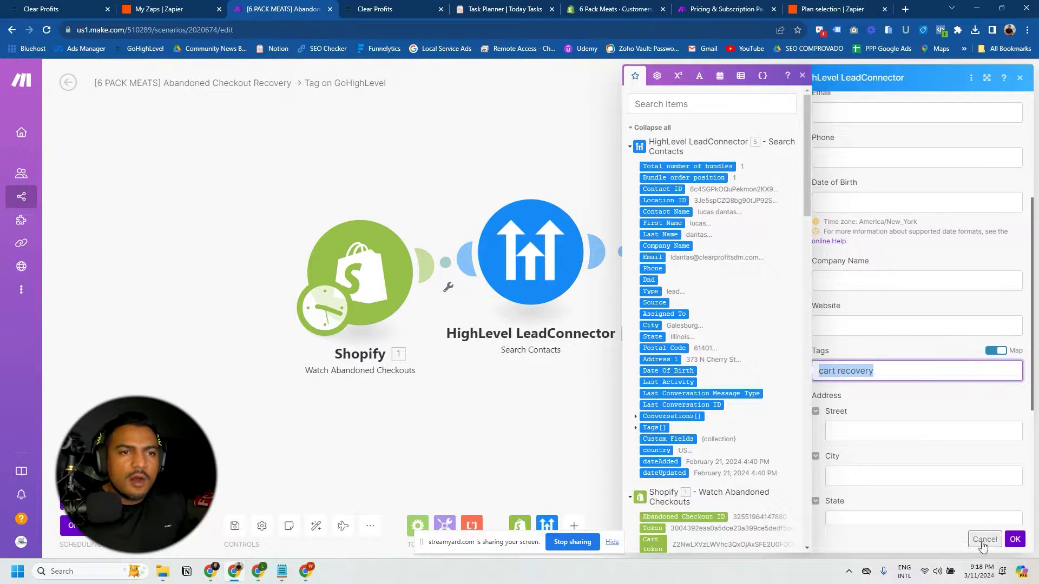
pyautogui.click(1015, 540)
pyautogui.click(547, 161)
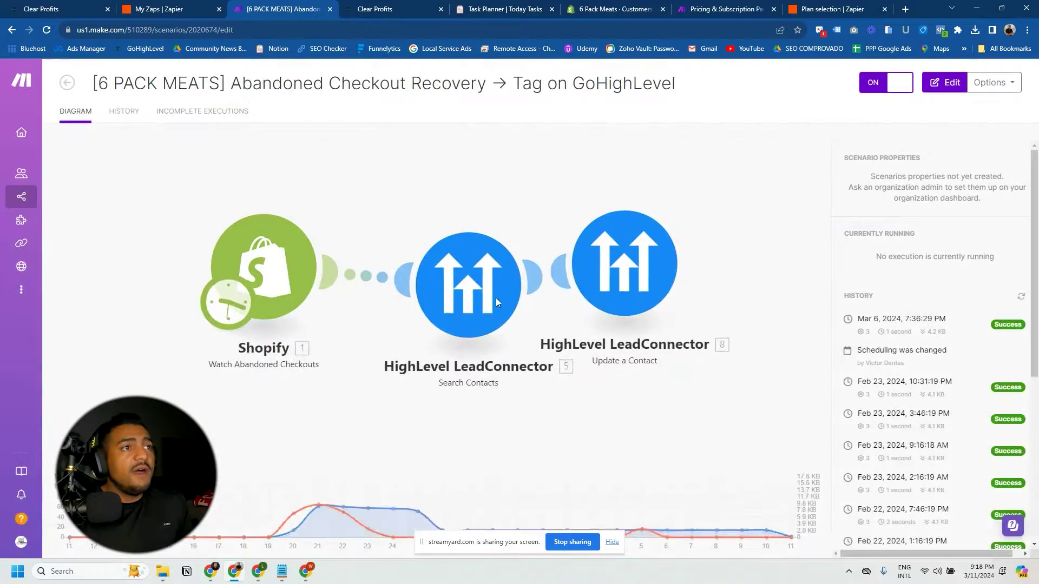
pyautogui.click(60, 100)
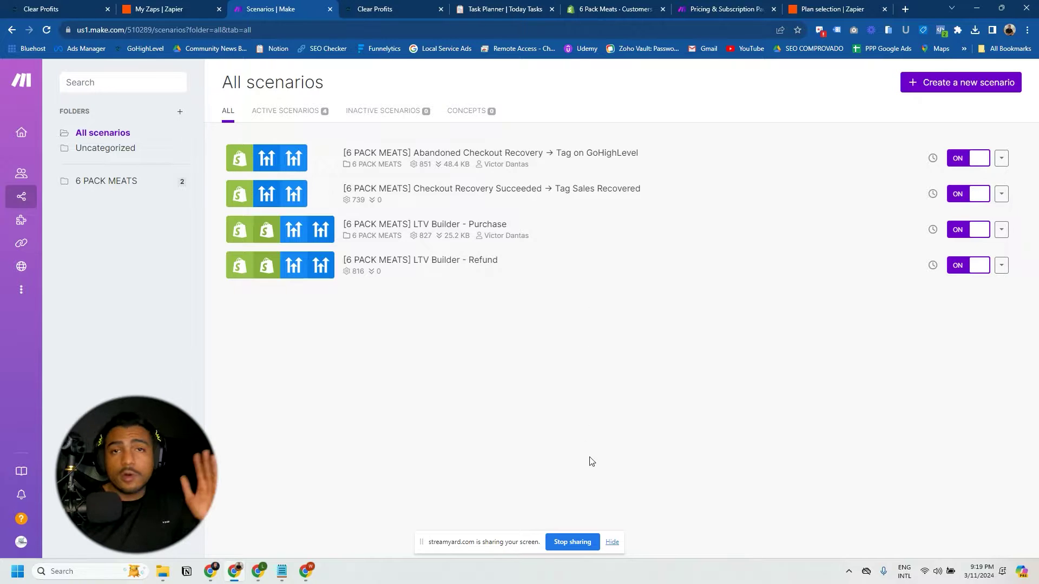
# - Create a new blank scenario and search the first module's app list for 'elemen'
pyautogui.click(611, 542)
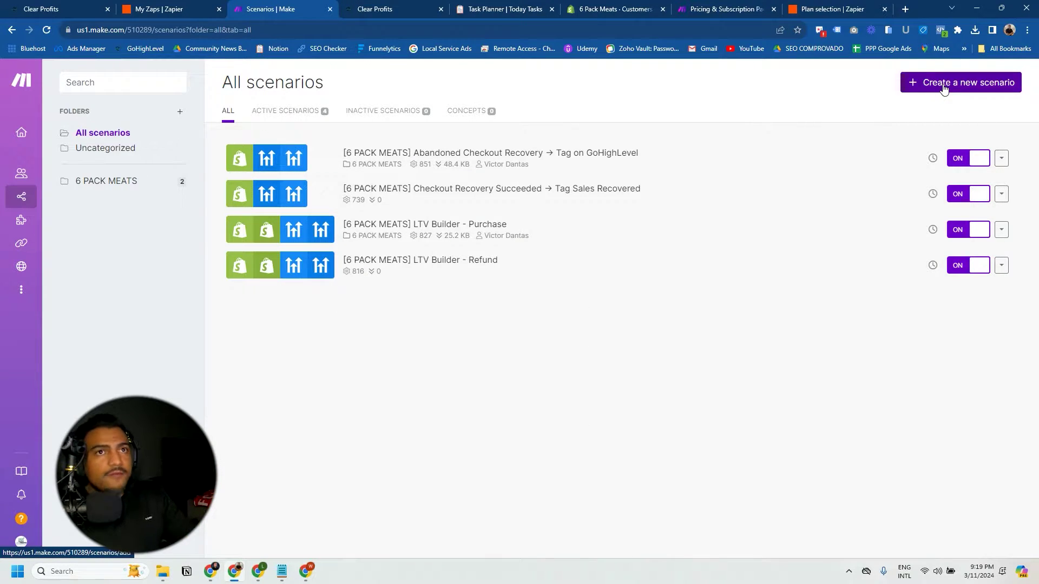
pyautogui.click(944, 89)
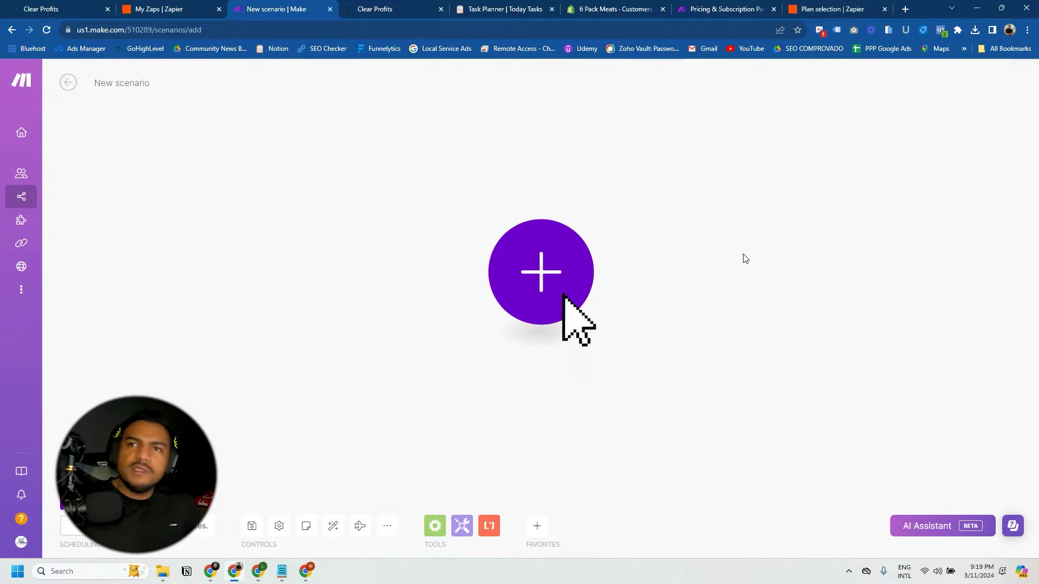
pyautogui.click(534, 276)
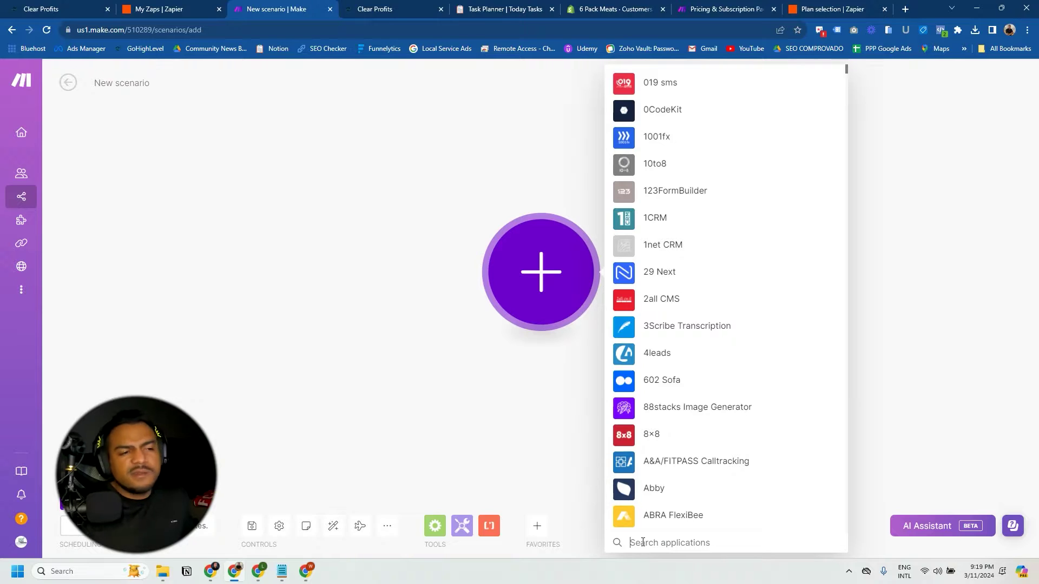
pyautogui.write('ele')
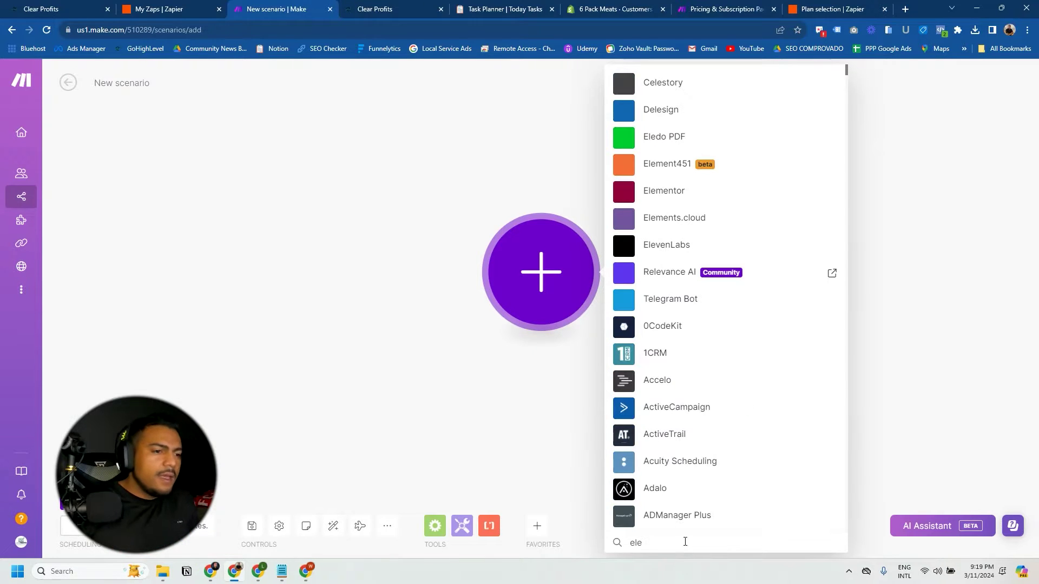
pyautogui.write('men')
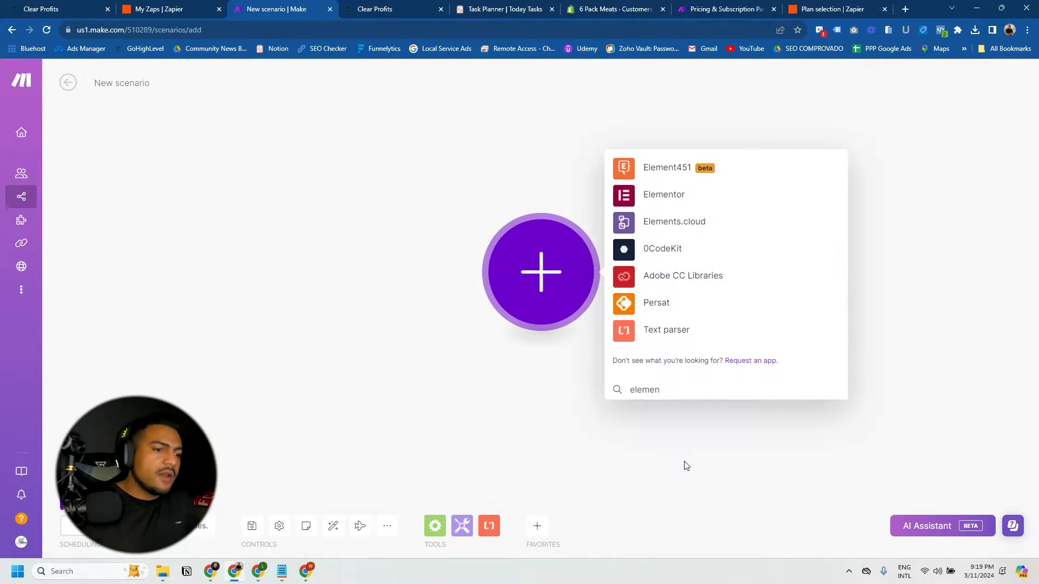
# - Add Elementor Watch Forms as the trigger, close its settings, and add a second module
pyautogui.click(671, 196)
pyautogui.click(828, 324)
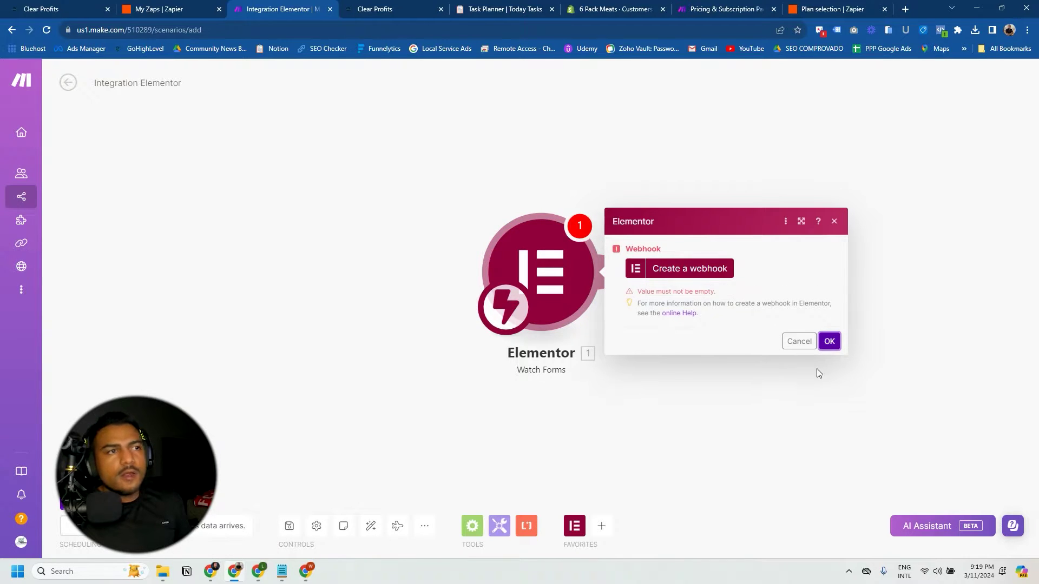
pyautogui.click(818, 372)
pyautogui.click(611, 279)
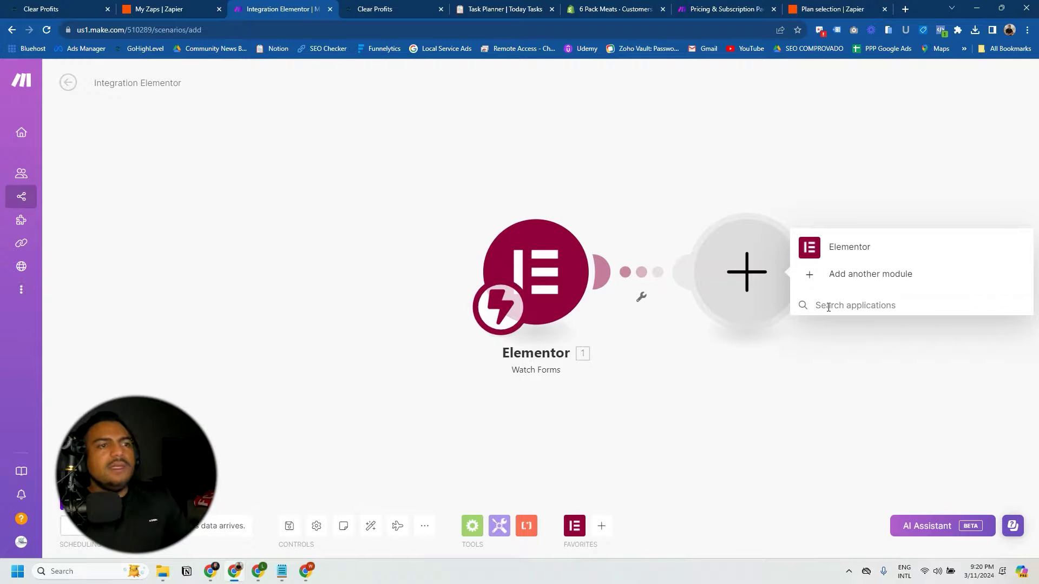
# - Add a HighLevel LeadConnector Create a Contact module after the Elementor trigger
pyautogui.write('hig')
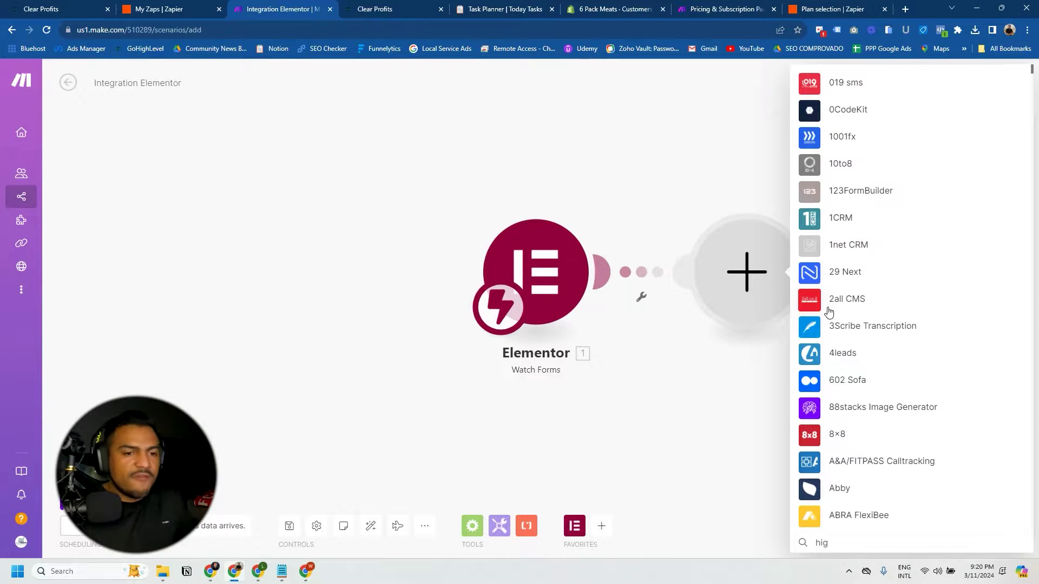
pyautogui.write('h')
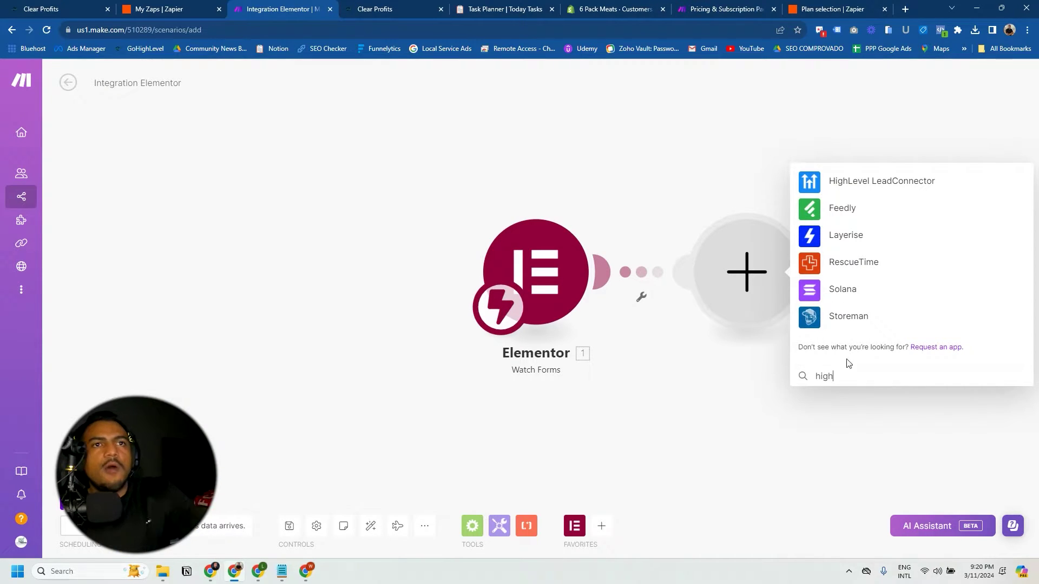
pyautogui.click(866, 184)
pyautogui.click(899, 156)
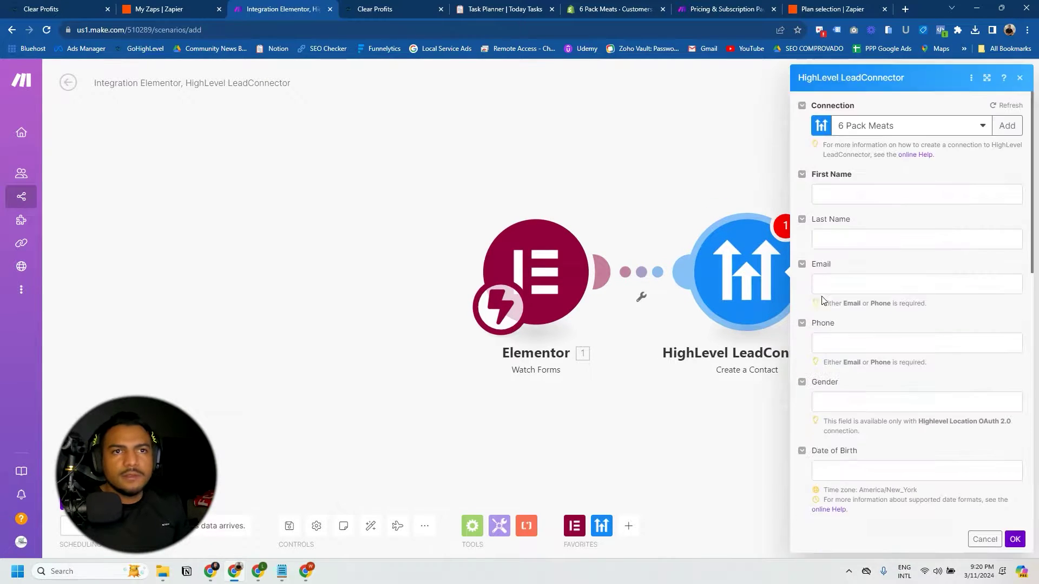
pyautogui.scroll(-1, 847, 160)
pyautogui.scroll(1, 847, 159)
# - Inspect the First Name, Last Name and Email mapping options, then cancel the module settings
pyautogui.click(833, 198)
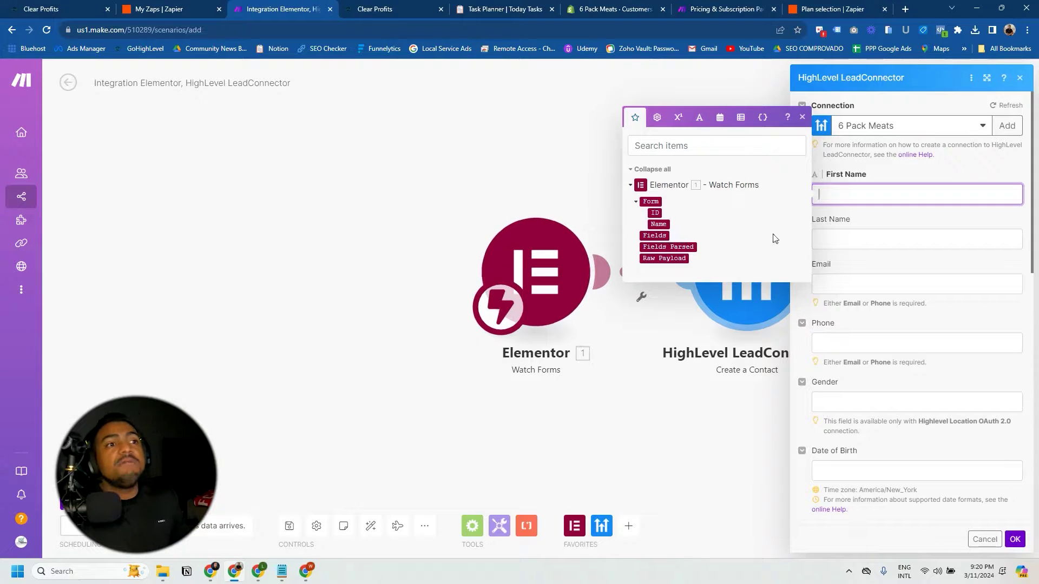
pyautogui.click(868, 259)
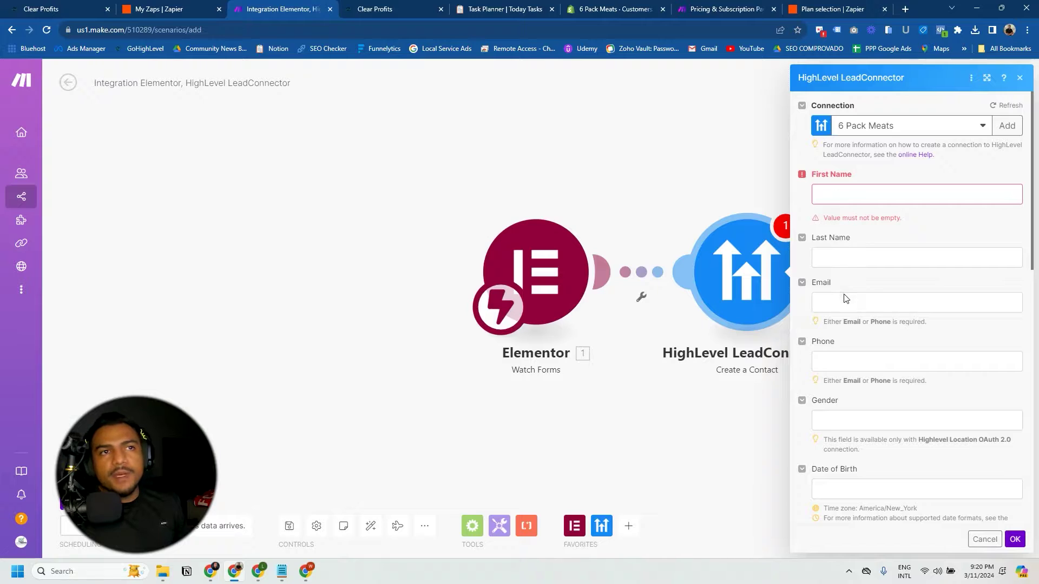
pyautogui.click(822, 195)
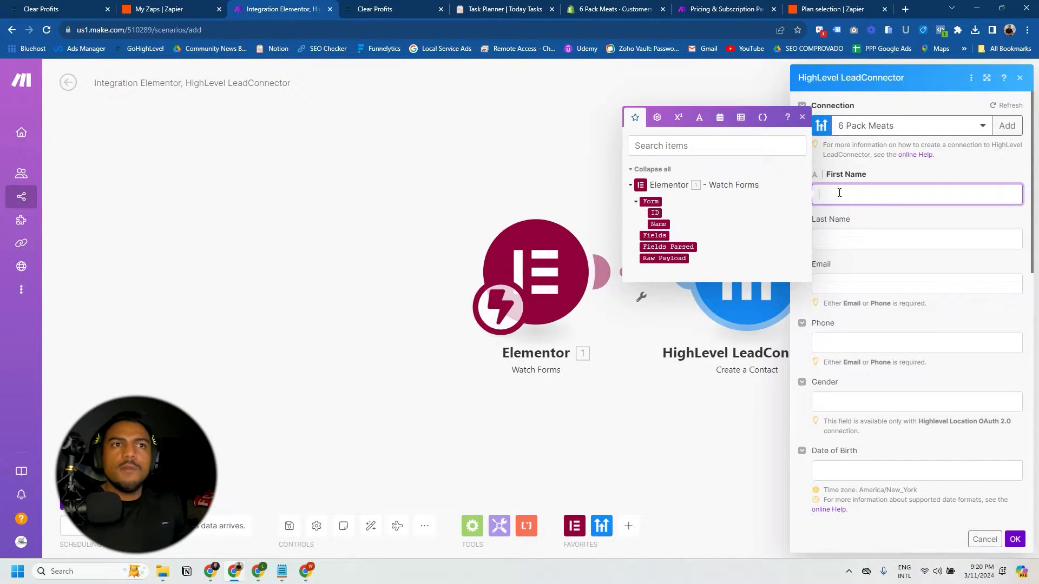
pyautogui.click(845, 245)
pyautogui.click(842, 303)
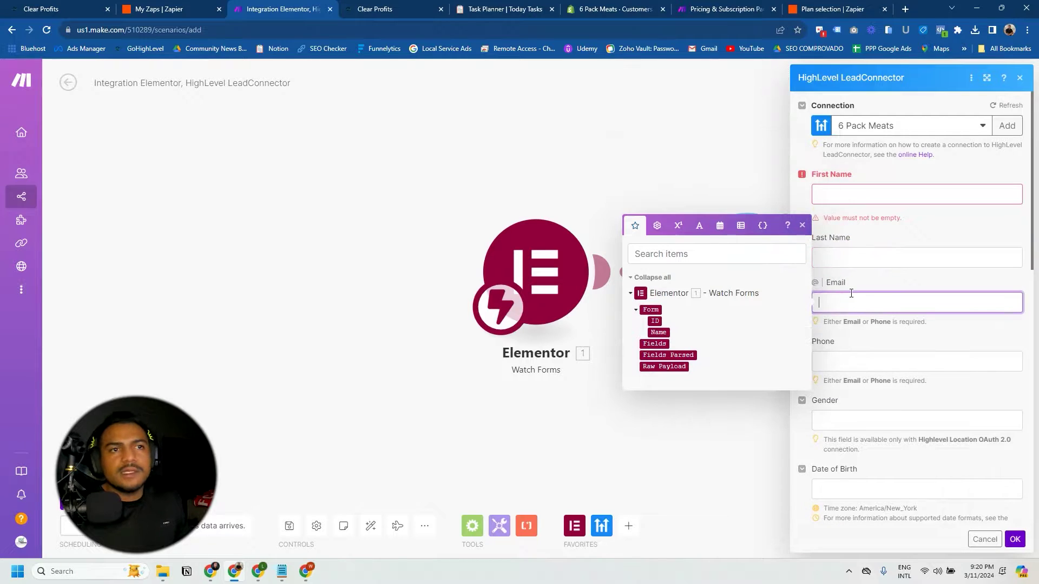
pyautogui.click(892, 289)
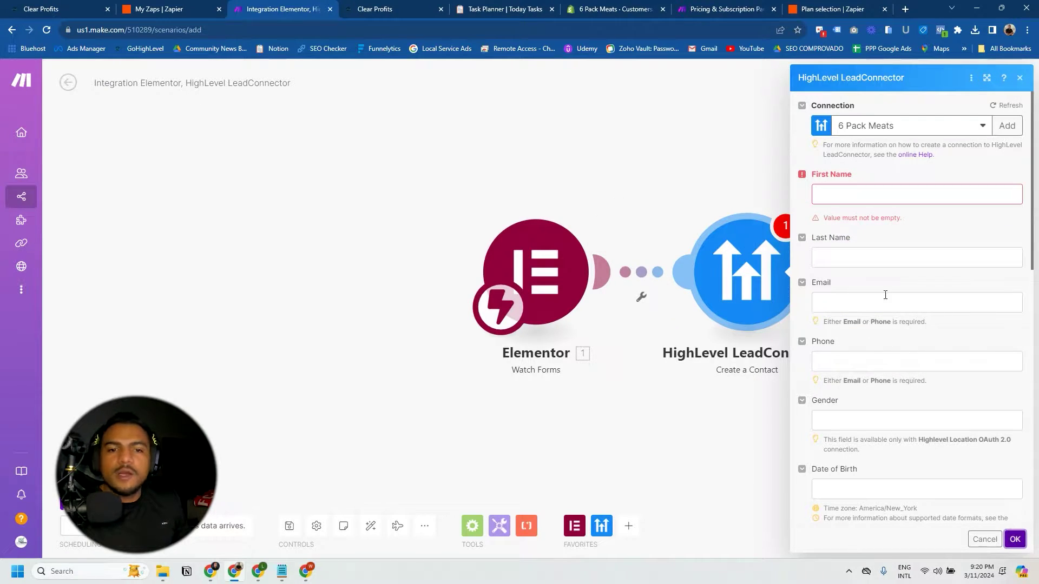
pyautogui.click(984, 540)
pyautogui.moveTo(717, 443); pyautogui.dragTo(650, 415)
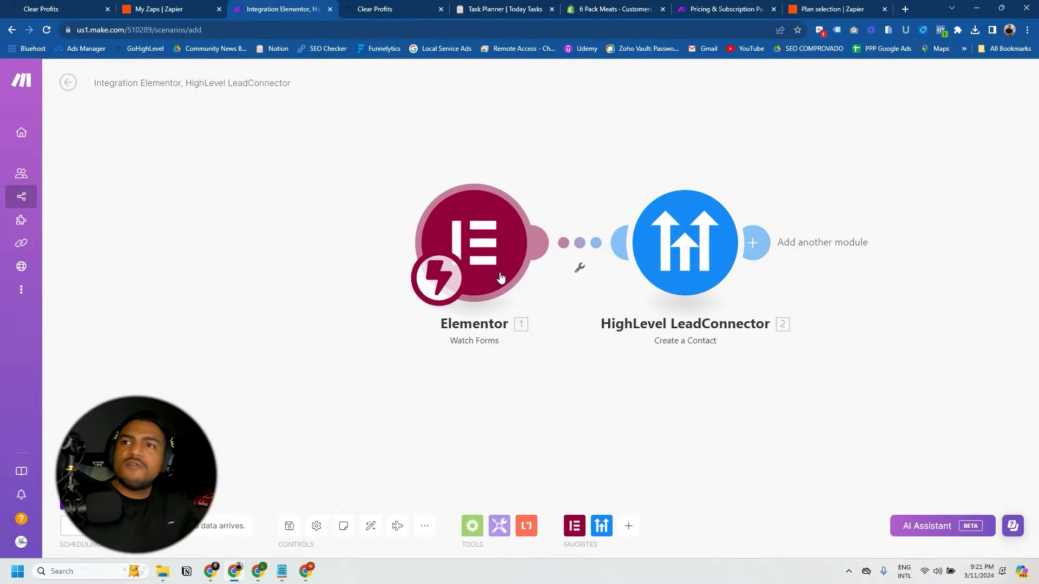
# - Delete the Elementor and HighLevel modules from the scenario
pyautogui.rightClick(496, 247)
pyautogui.click(541, 360)
pyautogui.rightClick(657, 241)
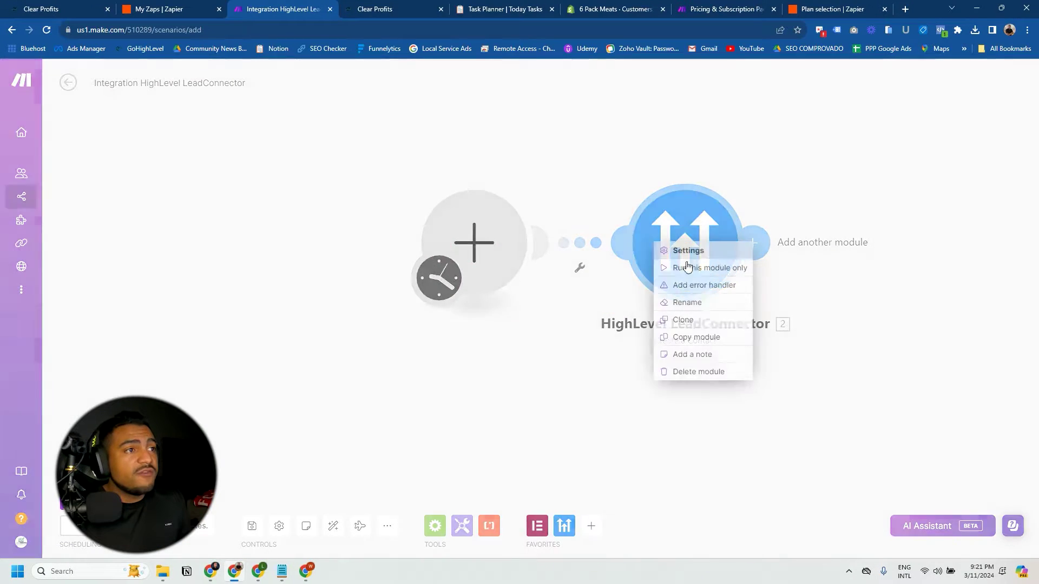
pyautogui.click(692, 374)
# - Try a HighLevel LeadConnector Watch Contact Updated trigger and dismiss its connection settings
pyautogui.click(473, 242)
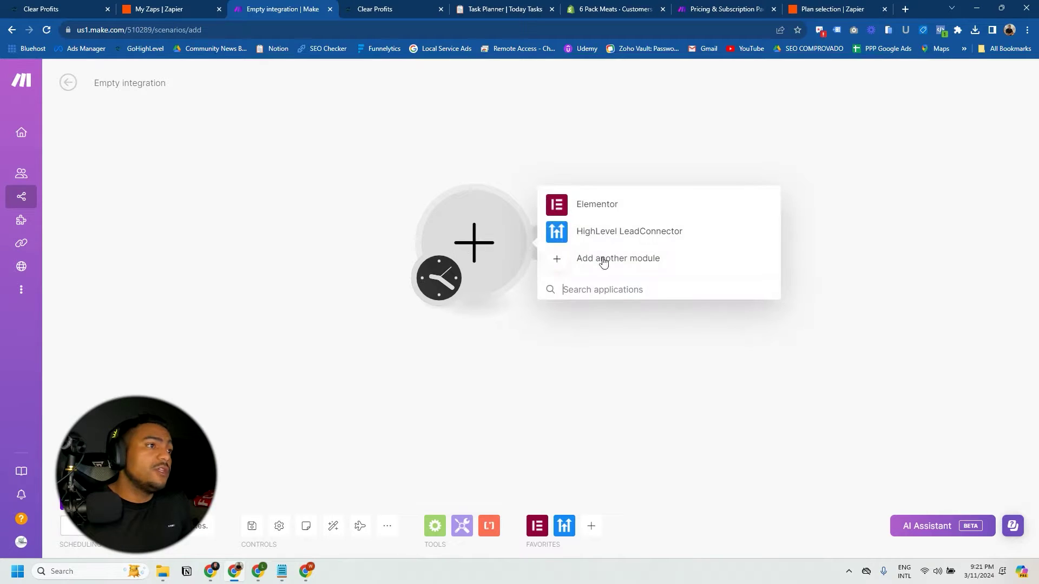
pyautogui.click(591, 234)
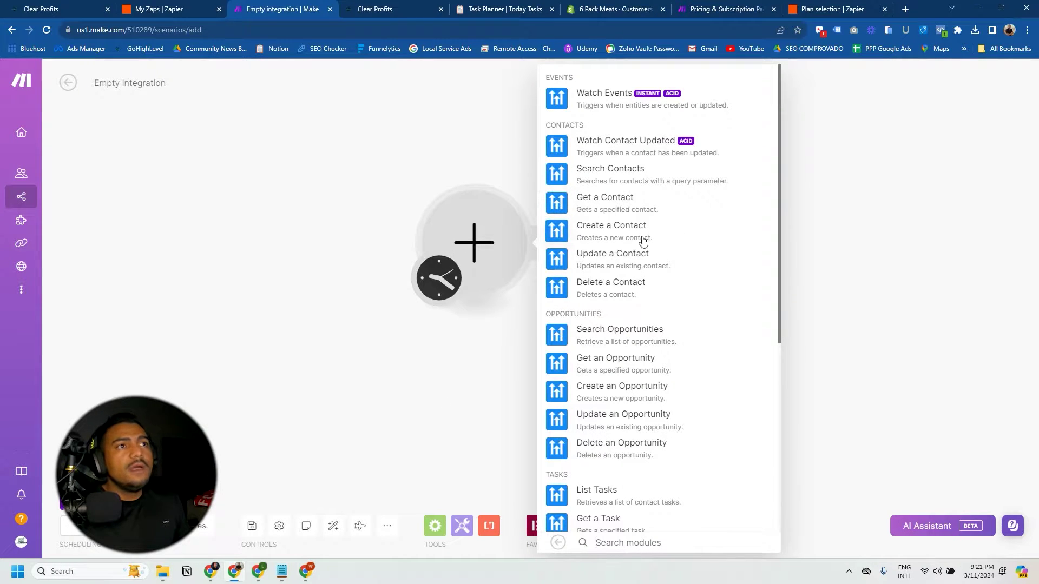
pyautogui.click(617, 145)
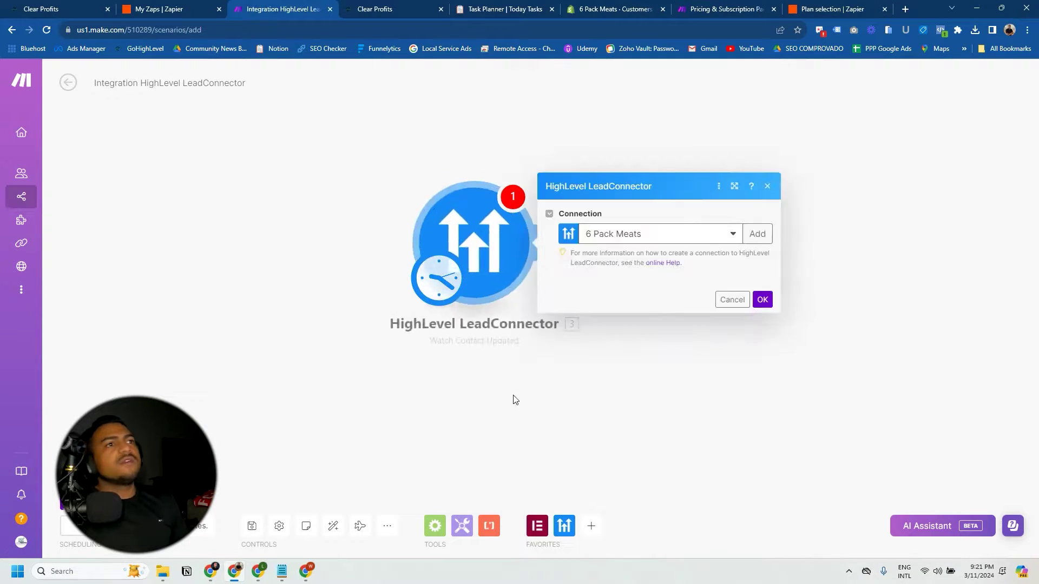
pyautogui.click(733, 331)
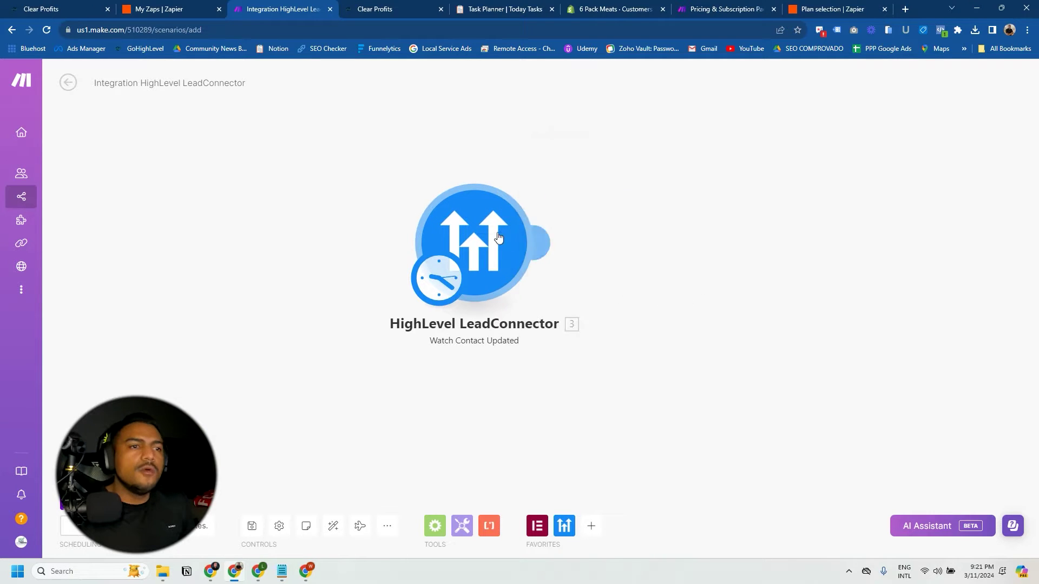
pyautogui.click(731, 330)
# - Add another HighLevel LeadConnector module, then remove the extra empty module
pyautogui.rightClick(609, 268)
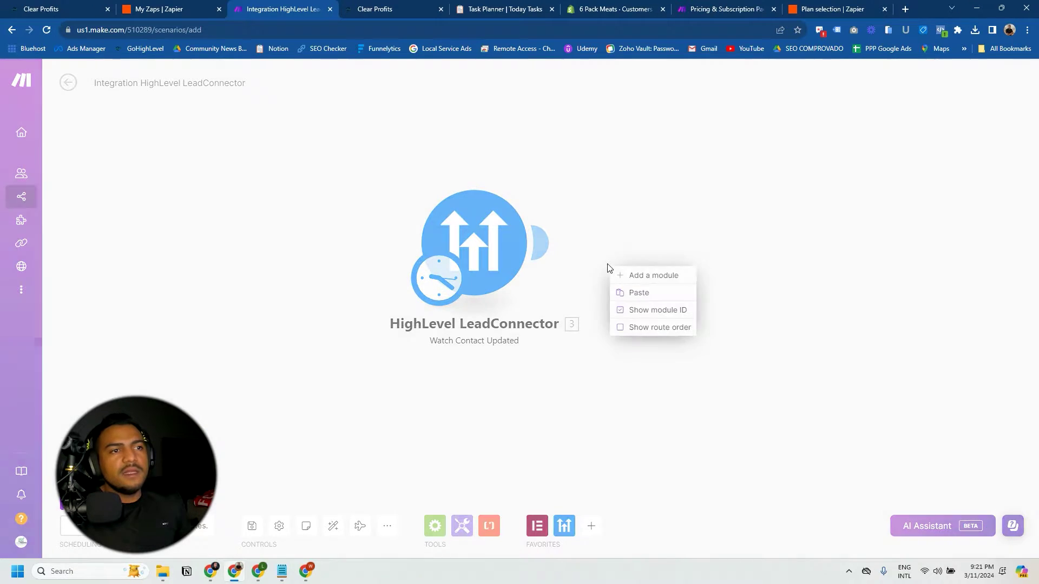
pyautogui.click(640, 276)
pyautogui.click(762, 252)
pyautogui.click(632, 346)
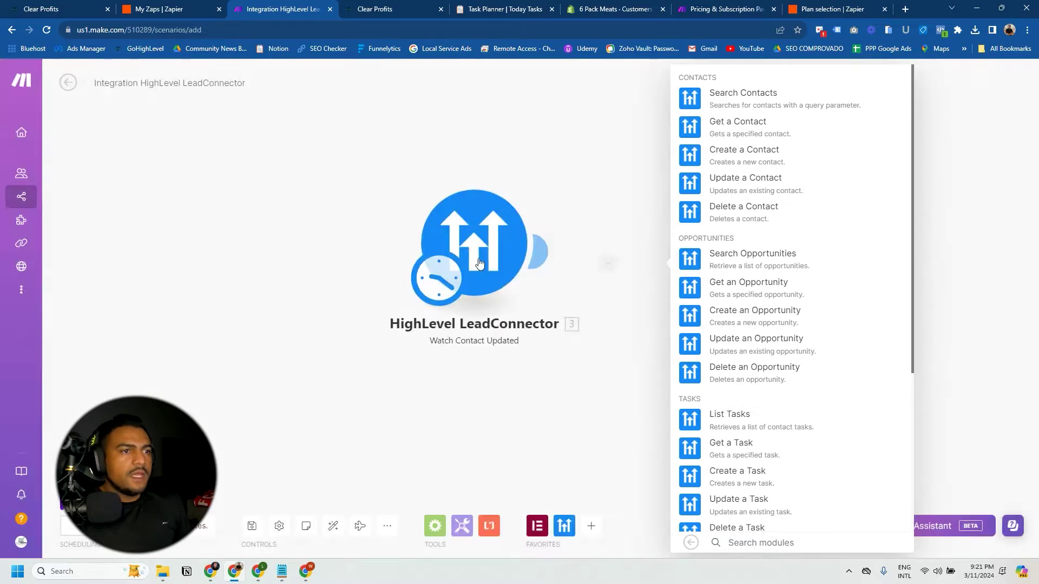
# - Reopen the HighLevel trigger's module choices and close the list without choosing anything
pyautogui.rightClick(464, 249)
pyautogui.click(498, 329)
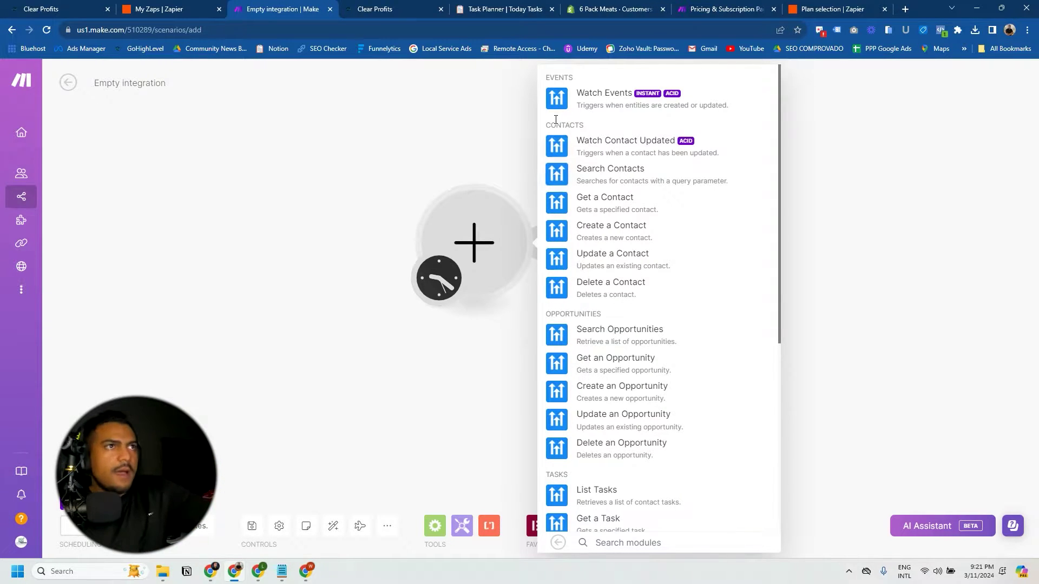
pyautogui.scroll(-5, 619, 374)
pyautogui.scroll(5, 619, 374)
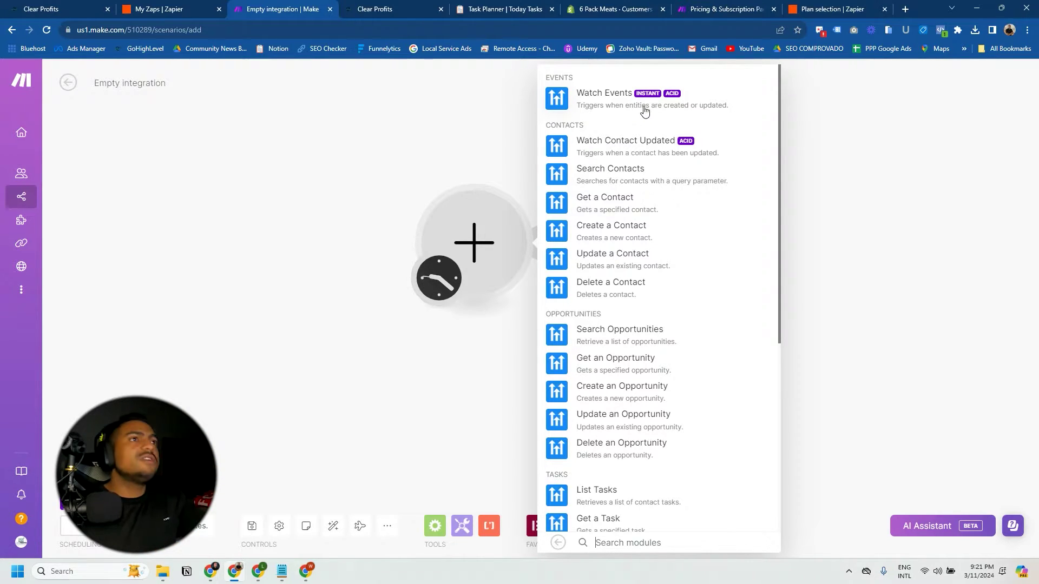
pyautogui.click(527, 192)
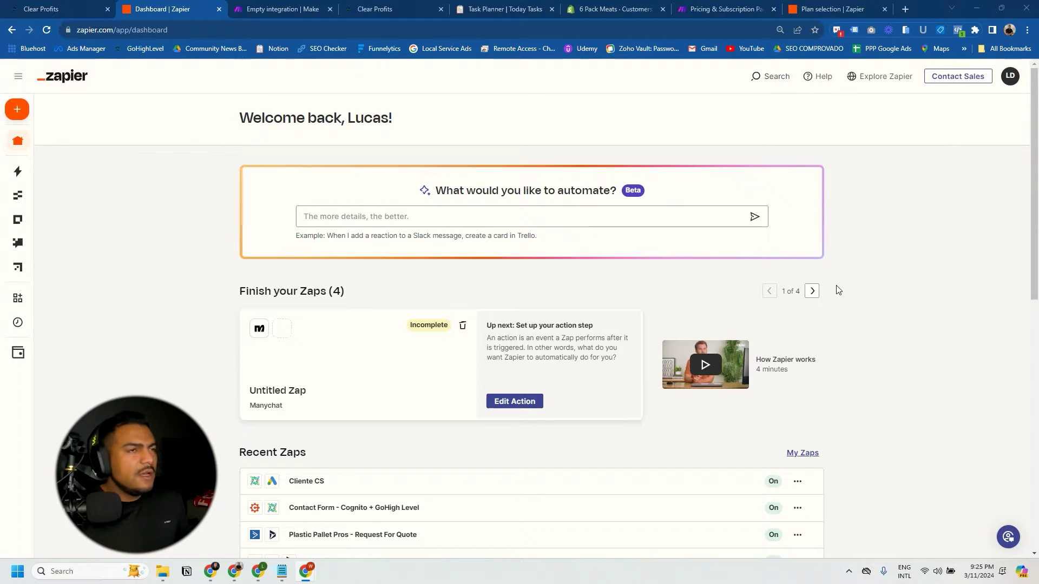
# - Check the Pro 2K plan's task usage (131 tasks used) in the sidebar, then open Zaps
pyautogui.moveTo(27, 323)
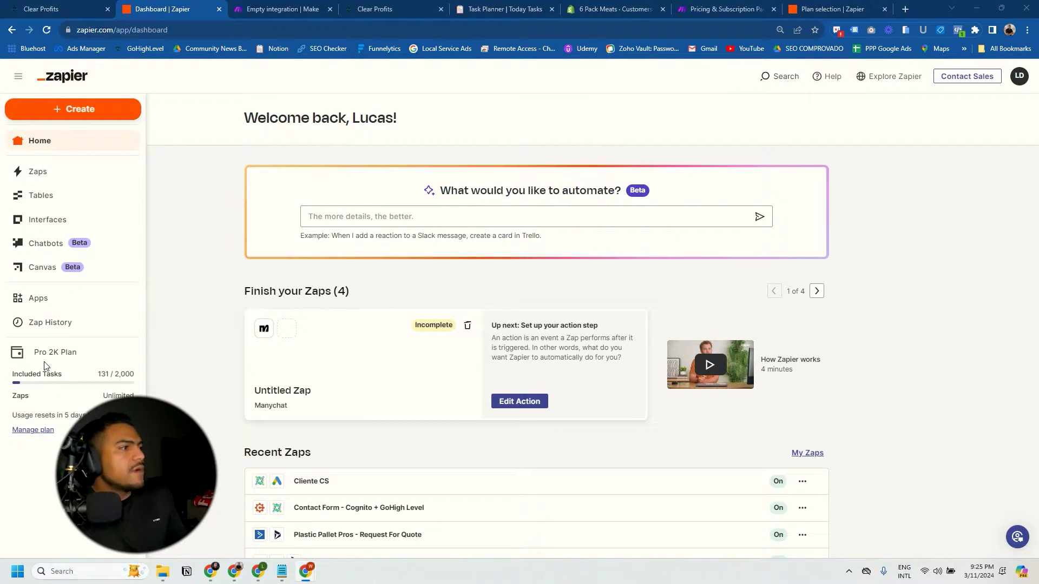
pyautogui.moveTo(19, 374)
pyautogui.mouseDown()
pyautogui.moveTo(133, 374)
pyautogui.moveTo(11, 375)
pyautogui.mouseUp()
pyautogui.moveTo(98, 374); pyautogui.dragTo(108, 374)
pyautogui.click(102, 373)
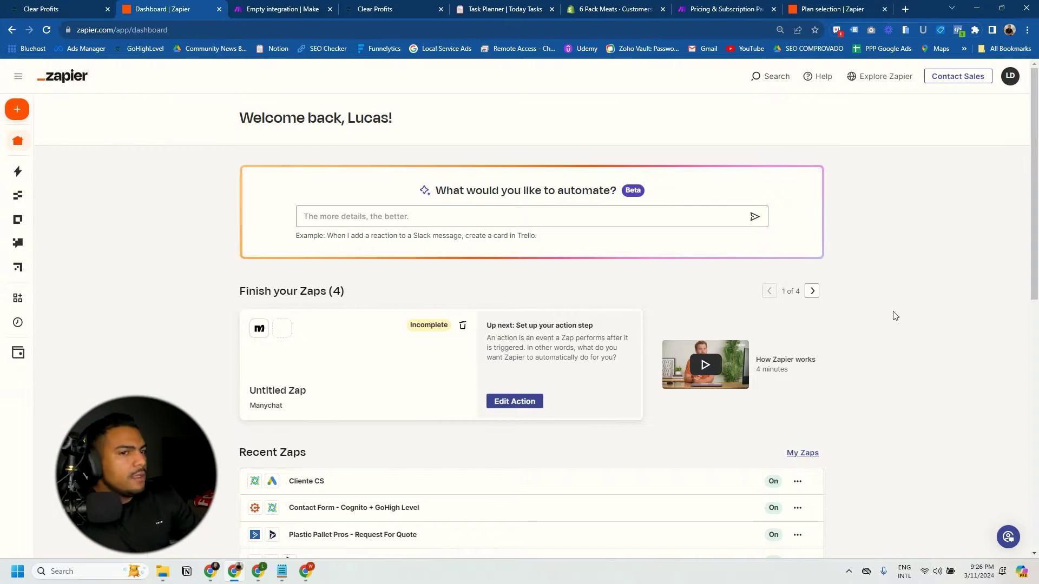
pyautogui.scroll(-2, 541, 412)
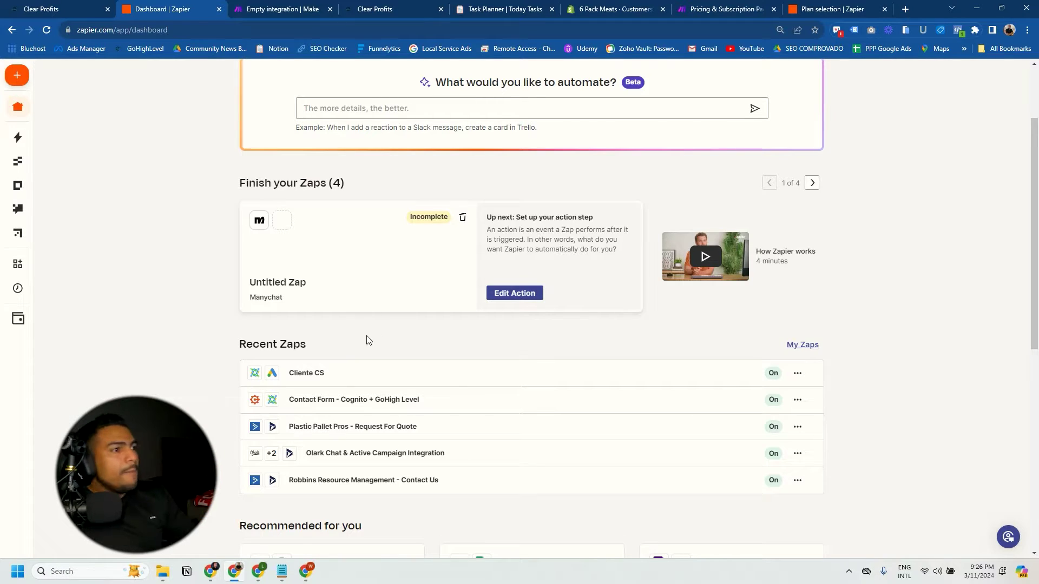
pyautogui.click(36, 139)
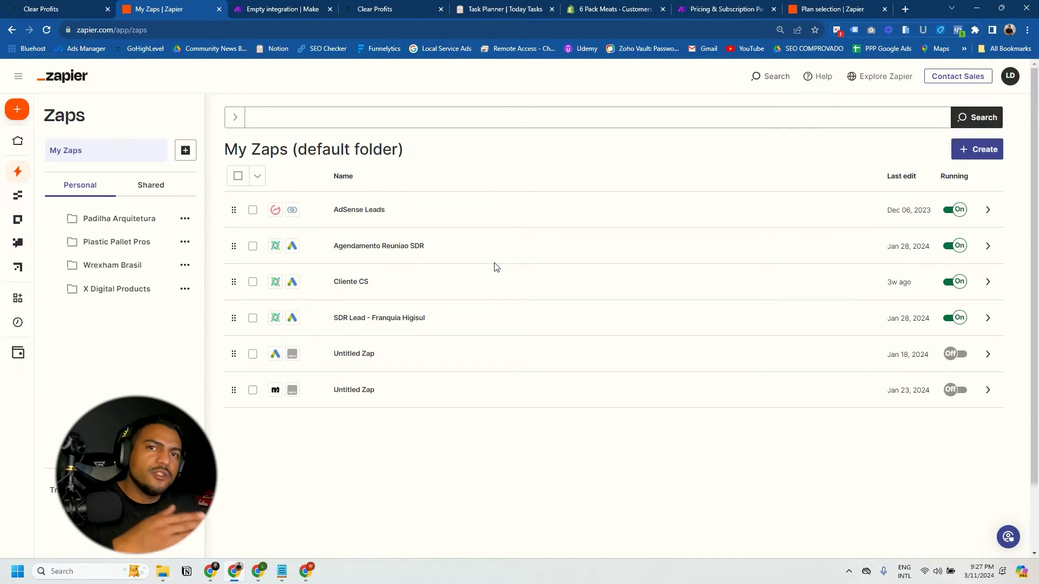
pyautogui.click(383, 247)
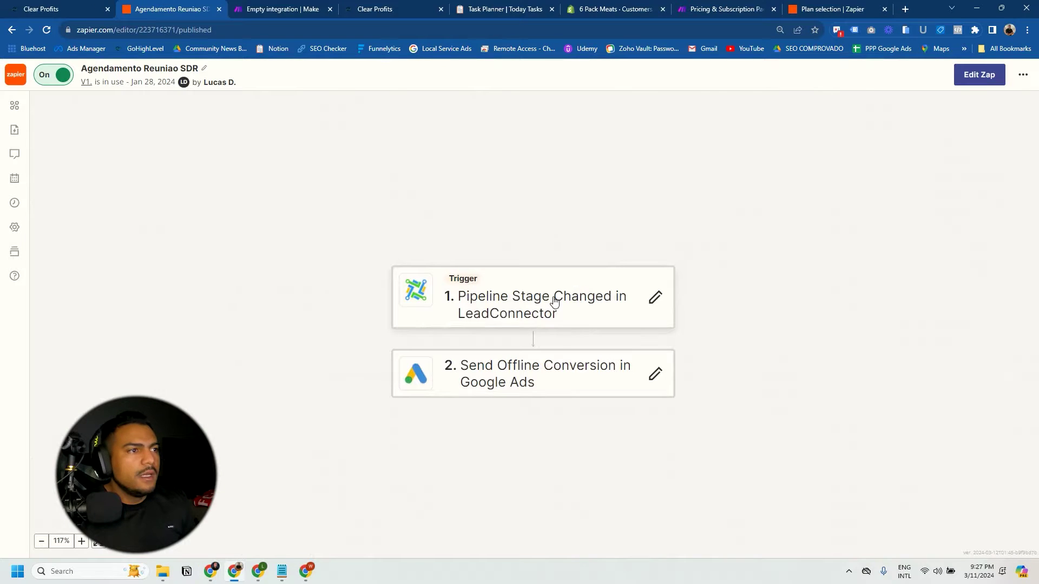
pyautogui.click(555, 302)
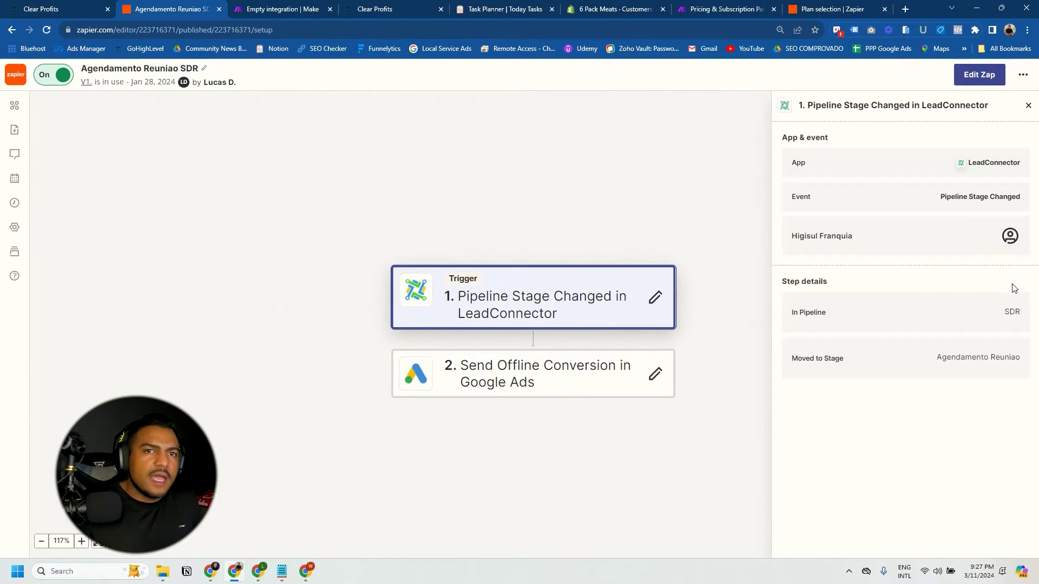
pyautogui.moveTo(939, 358); pyautogui.dragTo(1021, 359)
pyautogui.click(952, 358)
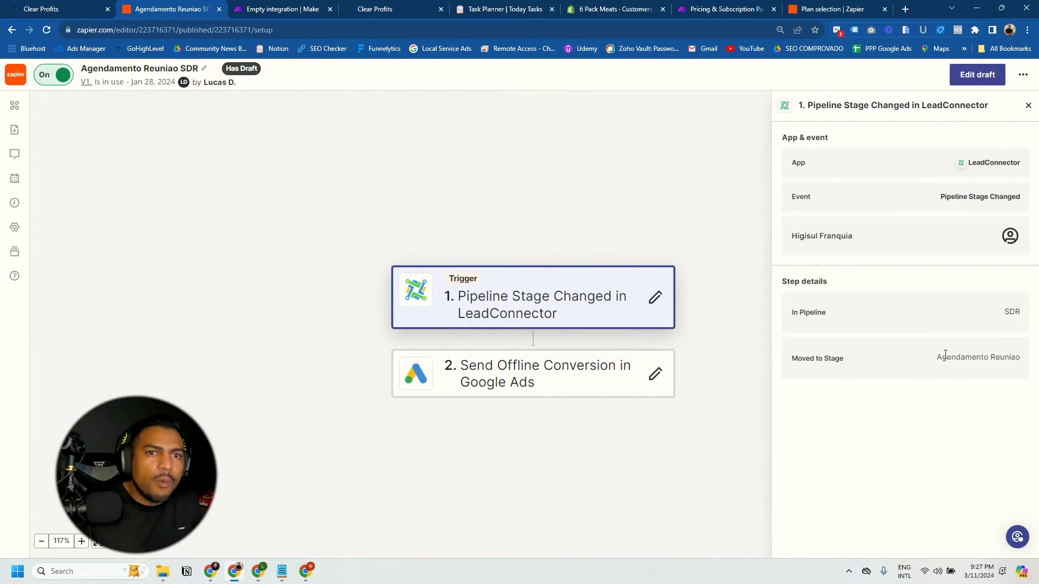
pyautogui.moveTo(938, 359); pyautogui.dragTo(998, 358)
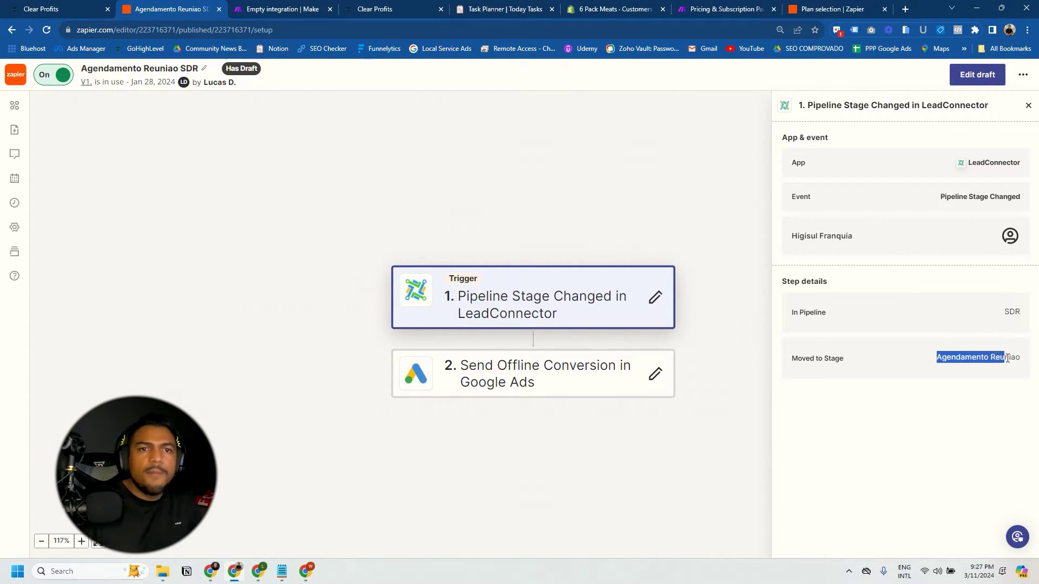
pyautogui.click(960, 363)
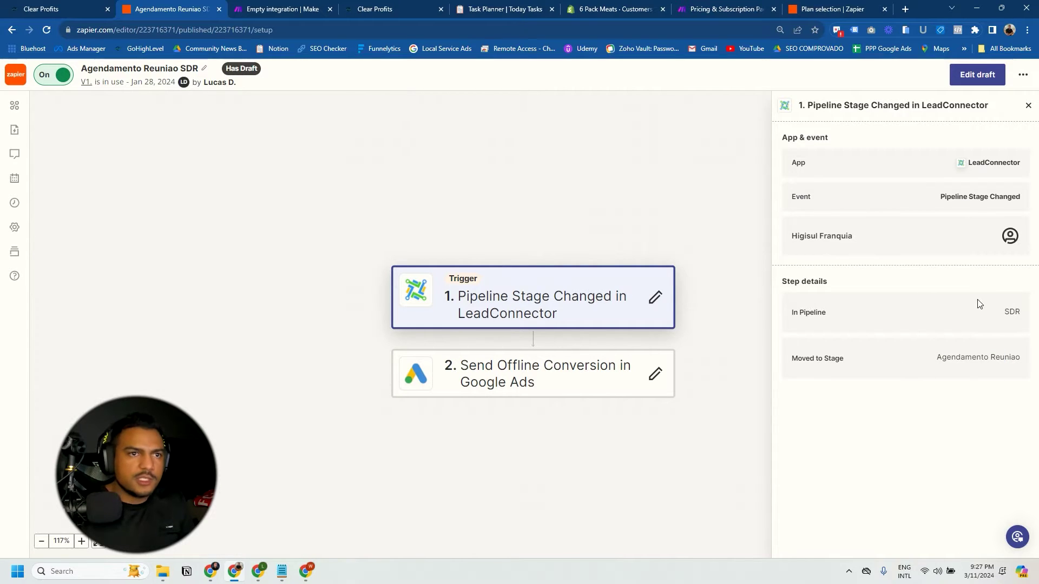
pyautogui.doubleClick(1025, 314)
pyautogui.moveTo(937, 357); pyautogui.dragTo(1000, 358)
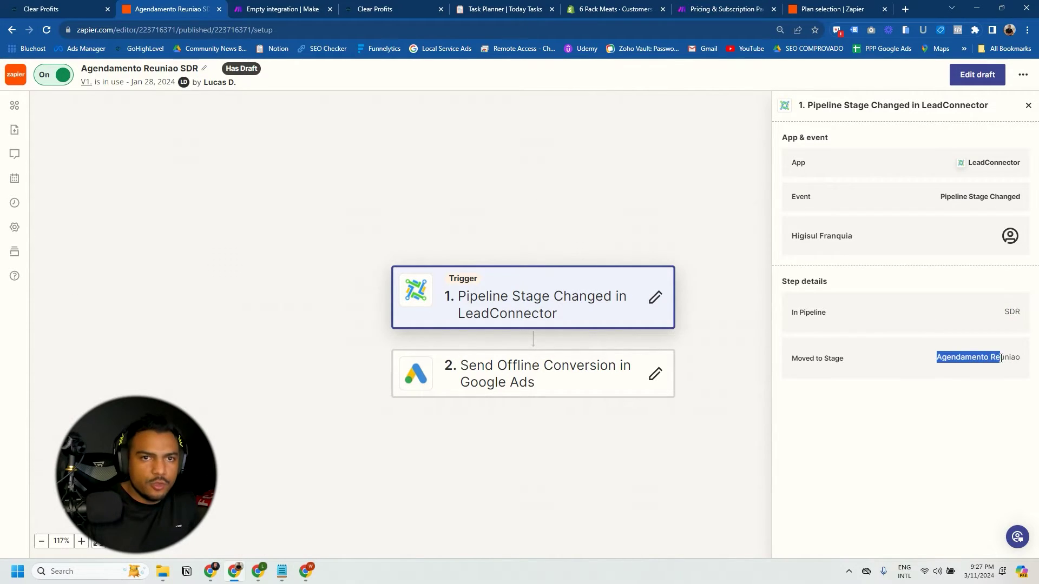
pyautogui.click(541, 371)
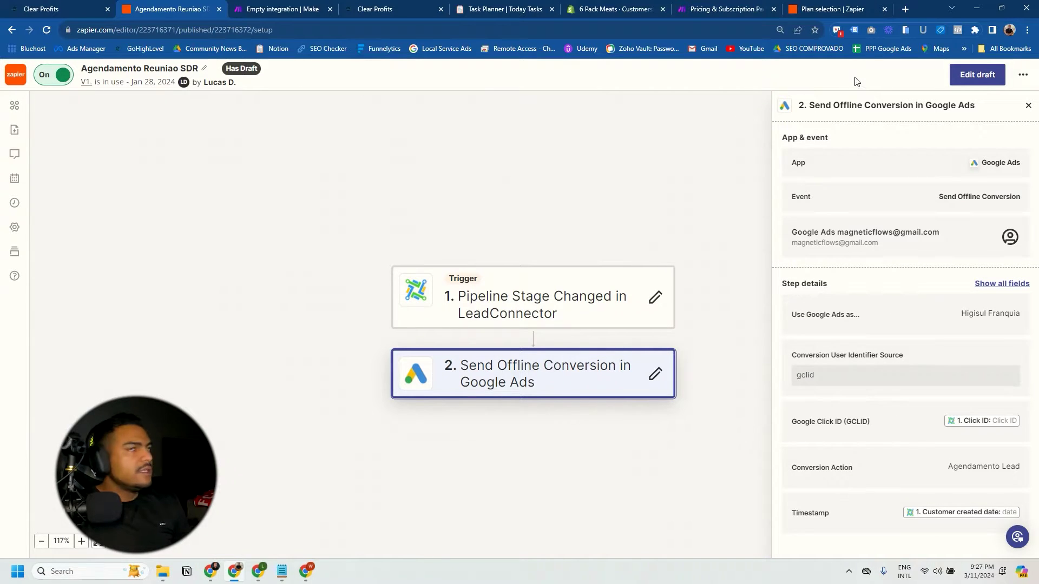
pyautogui.click(11, 30)
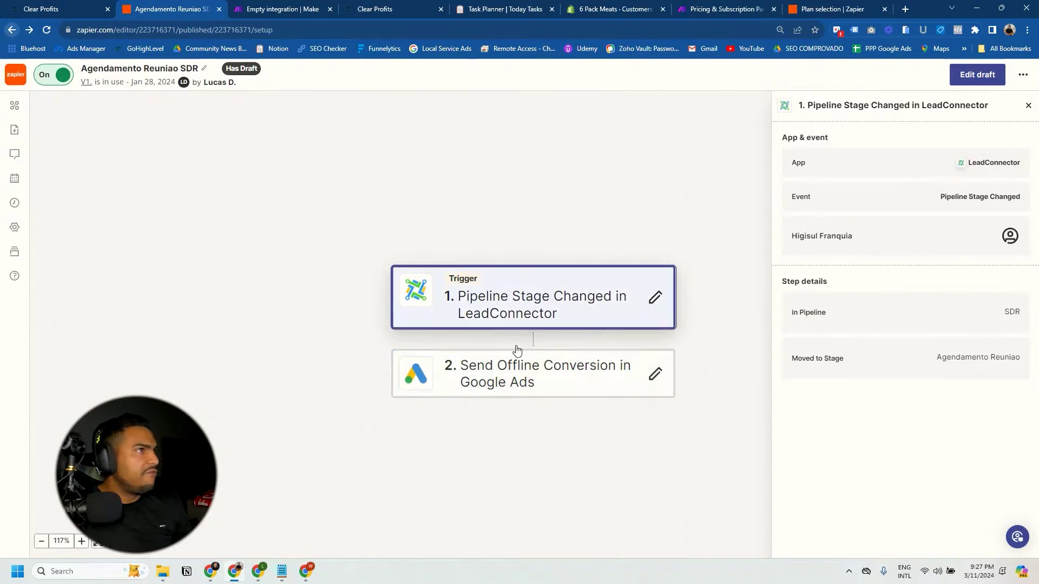
pyautogui.click(11, 30)
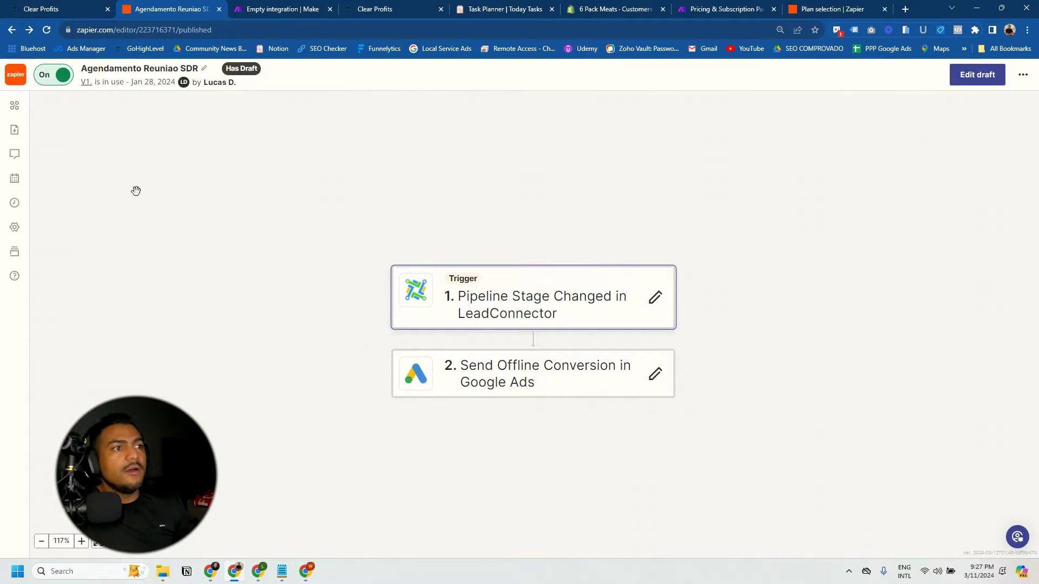
pyautogui.click(11, 31)
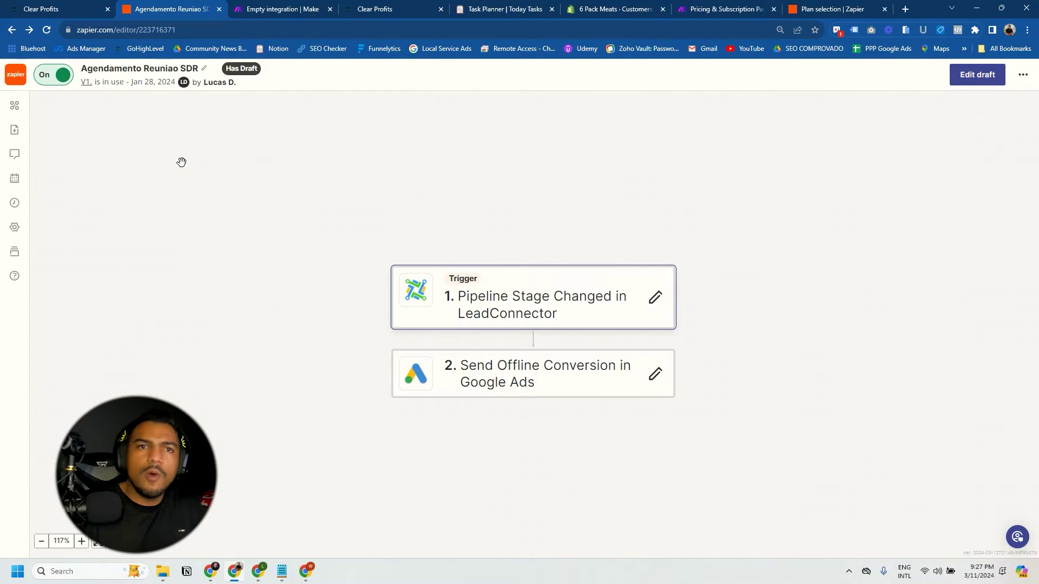
pyautogui.click(11, 31)
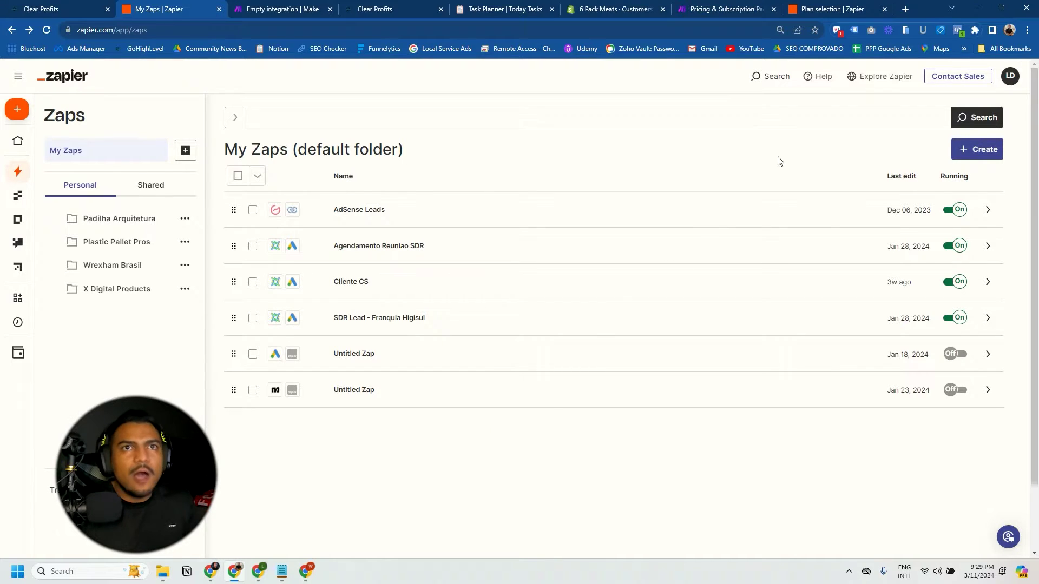
# - Create a new Zap and ask Copilot: 'when a contact fills out a form on cognito, i want to create a contact on highlevel'
pyautogui.click(973, 153)
pyautogui.click(930, 179)
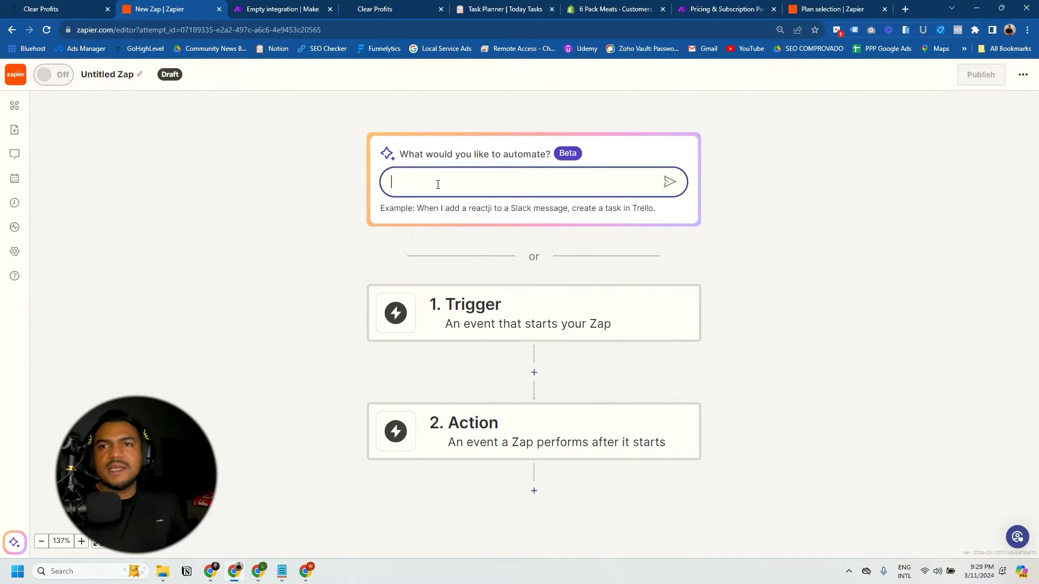
pyautogui.write('when')
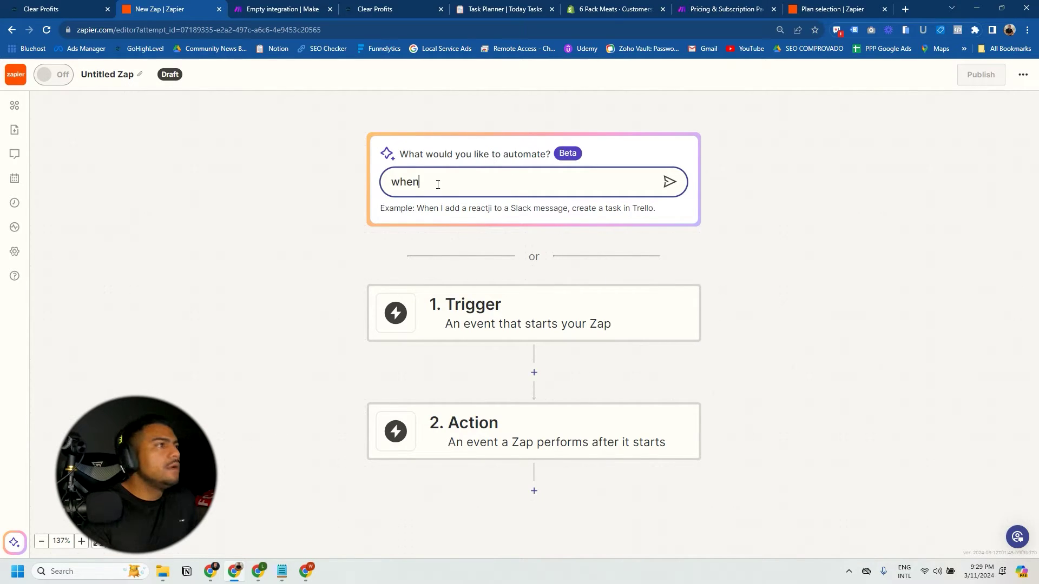
pyautogui.write(' a contact fil')
pyautogui.write('ls out a fo')
pyautogui.write('rm on cognito, i w')
pyautogui.write('ant to create a contact on')
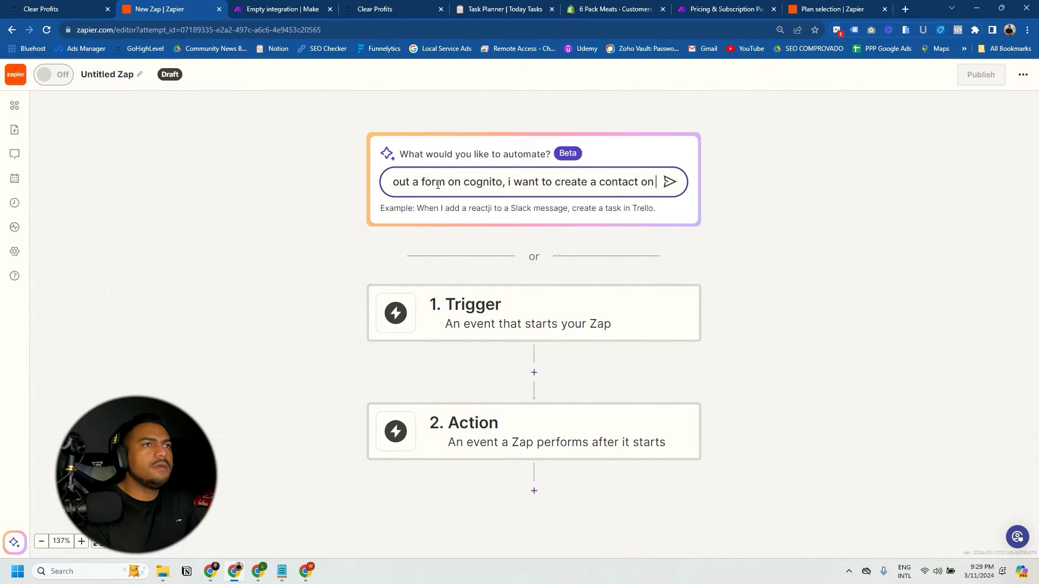
pyautogui.write(' highlevel')
pyautogui.press('Return')
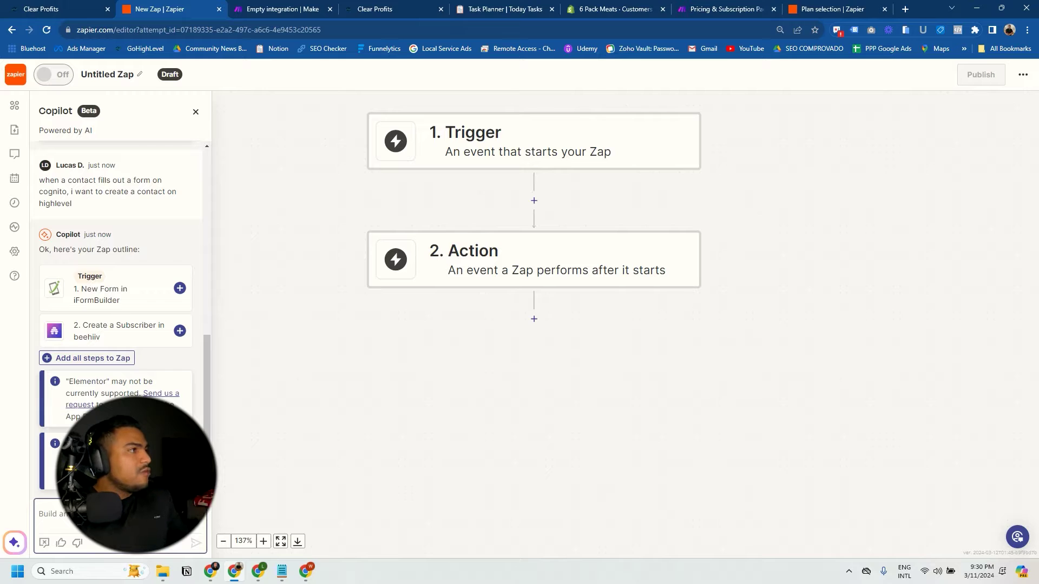
# - Set the Zap trigger to Cognito Forms with the New Entry event
pyautogui.click(477, 131)
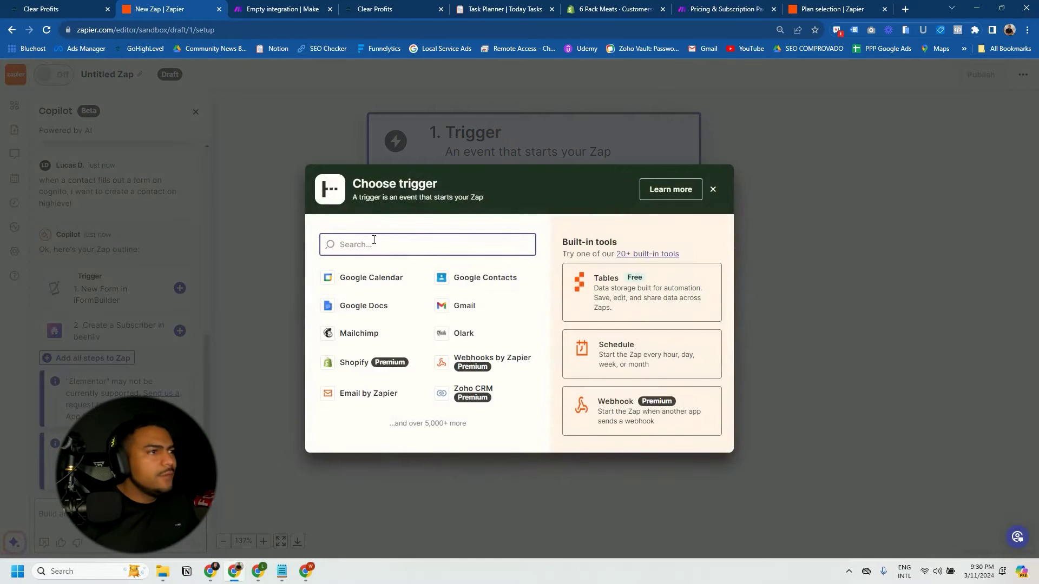
pyautogui.write('cognit')
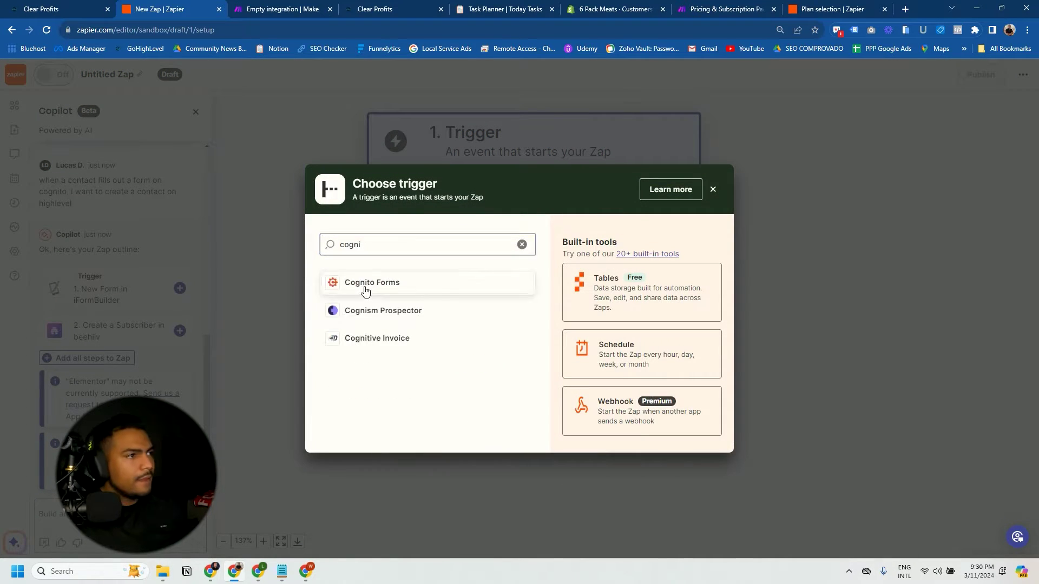
pyautogui.click(364, 282)
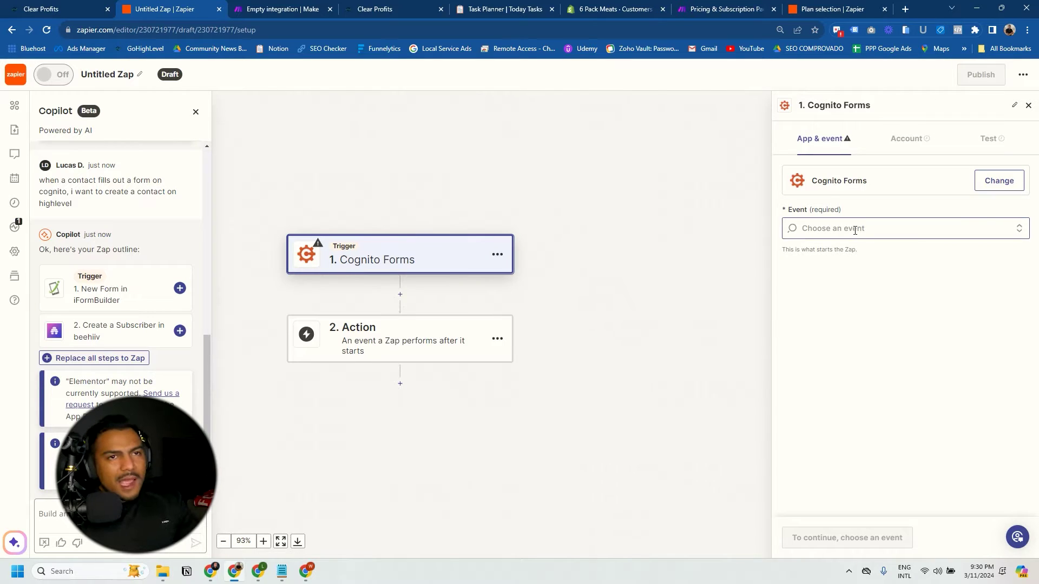
pyautogui.click(856, 229)
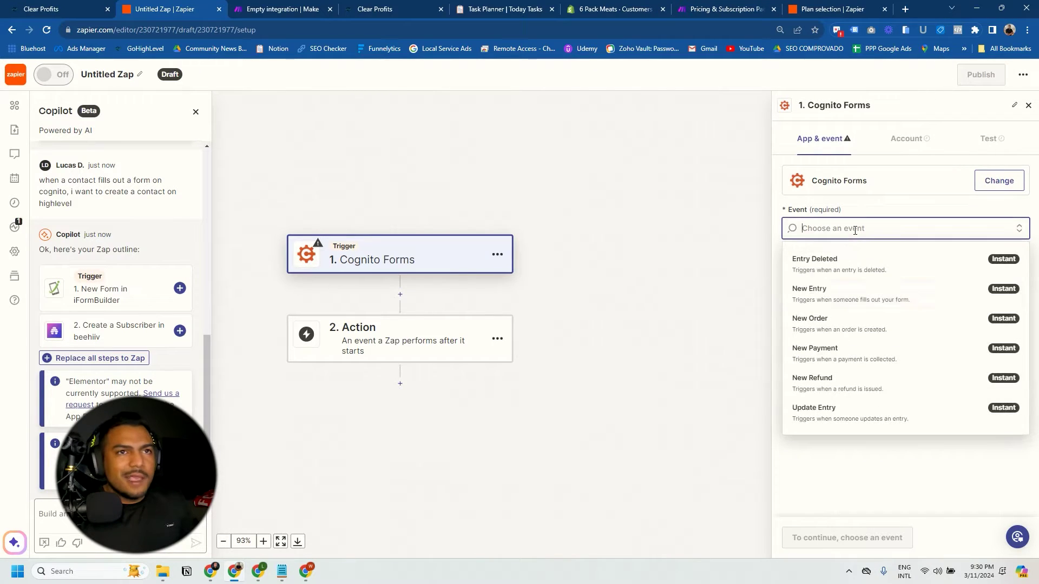
pyautogui.click(830, 293)
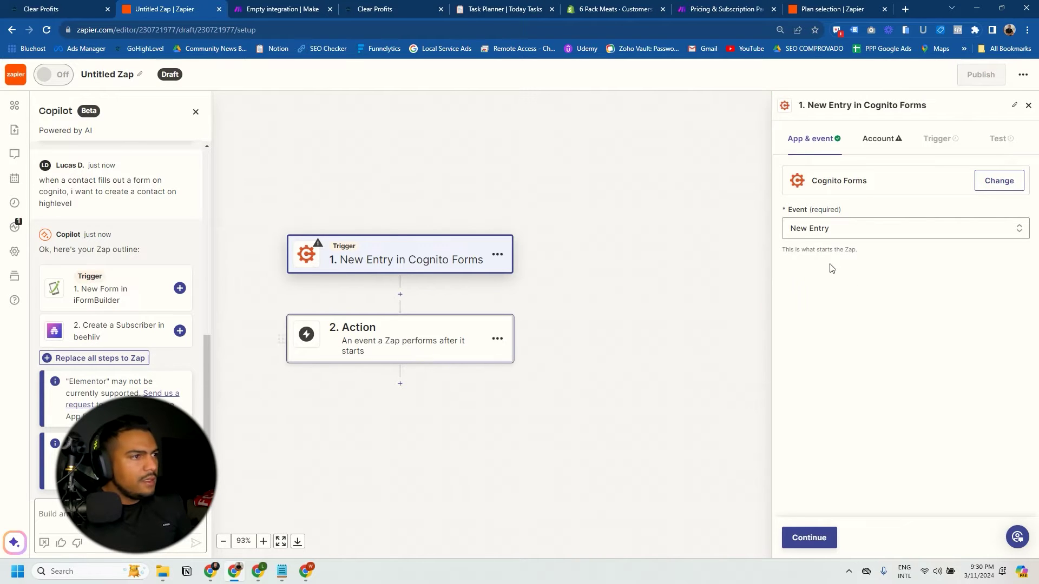
# - Set the action to LeadConnector with the Add/Update Contact event
pyautogui.click(369, 357)
pyautogui.write('high')
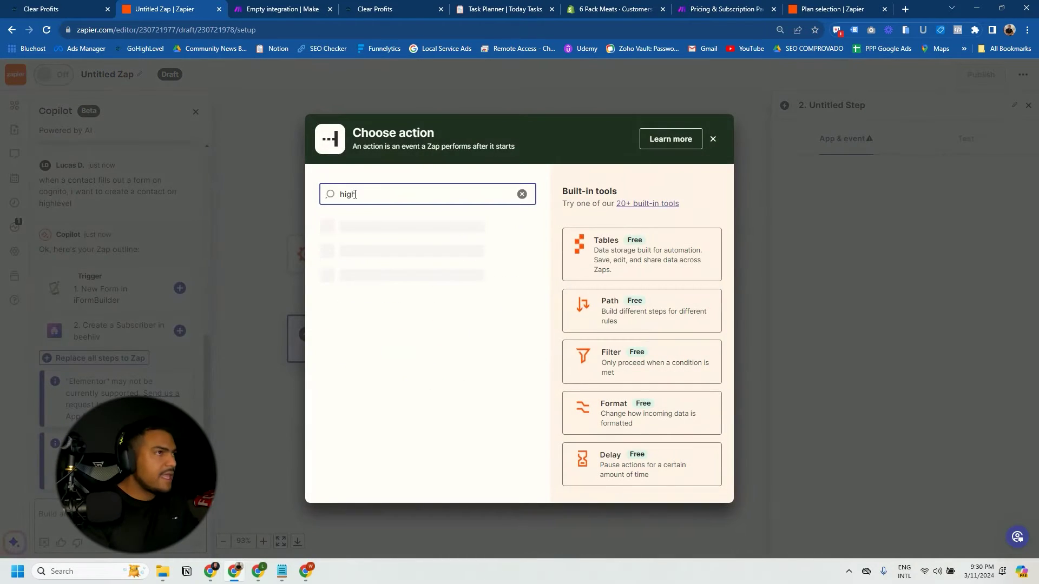
pyautogui.press('BackSpace')
pyautogui.press('BackSpace')
pyautogui.press('BackSpace')
pyautogui.press('BackSpace')
pyautogui.write('leadc')
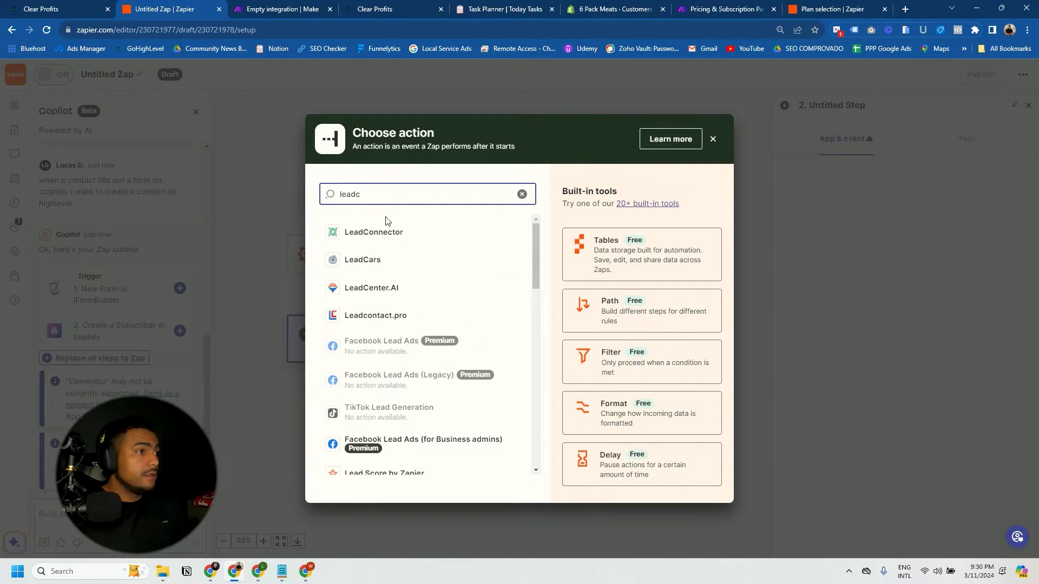
pyautogui.click(378, 232)
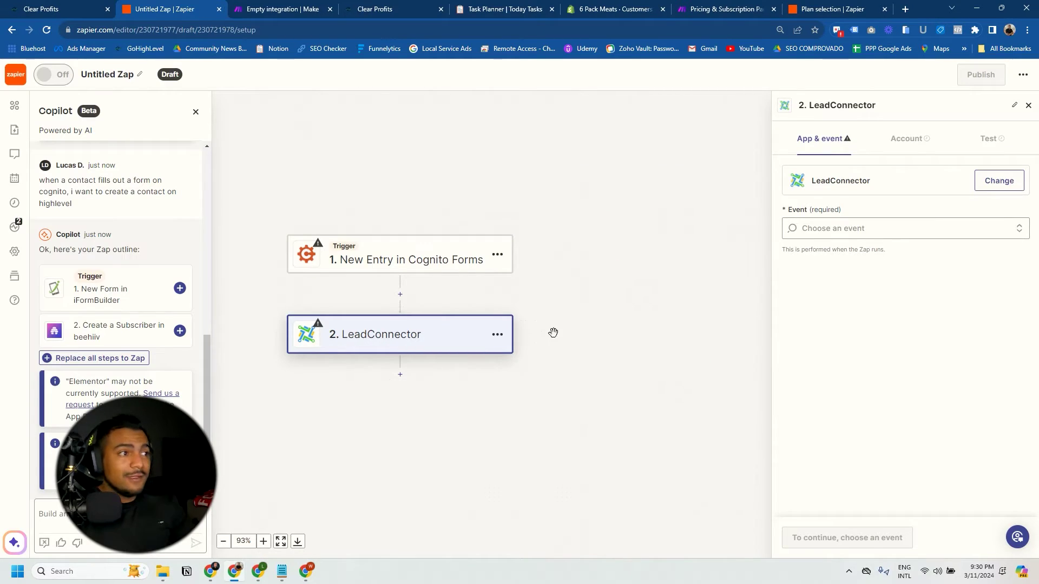
pyautogui.click(889, 228)
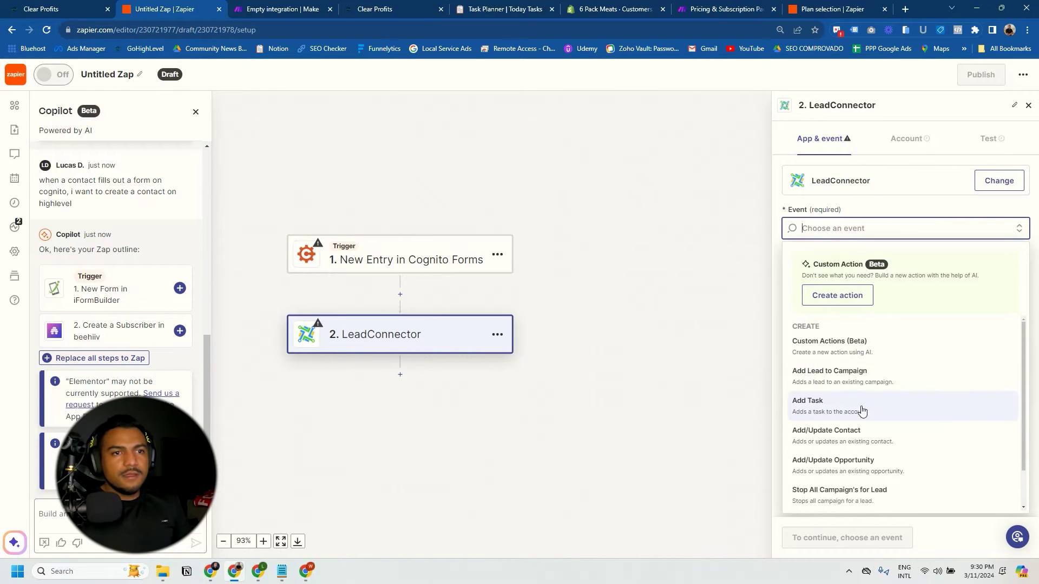
pyautogui.scroll(-1, 852, 417)
pyautogui.click(840, 395)
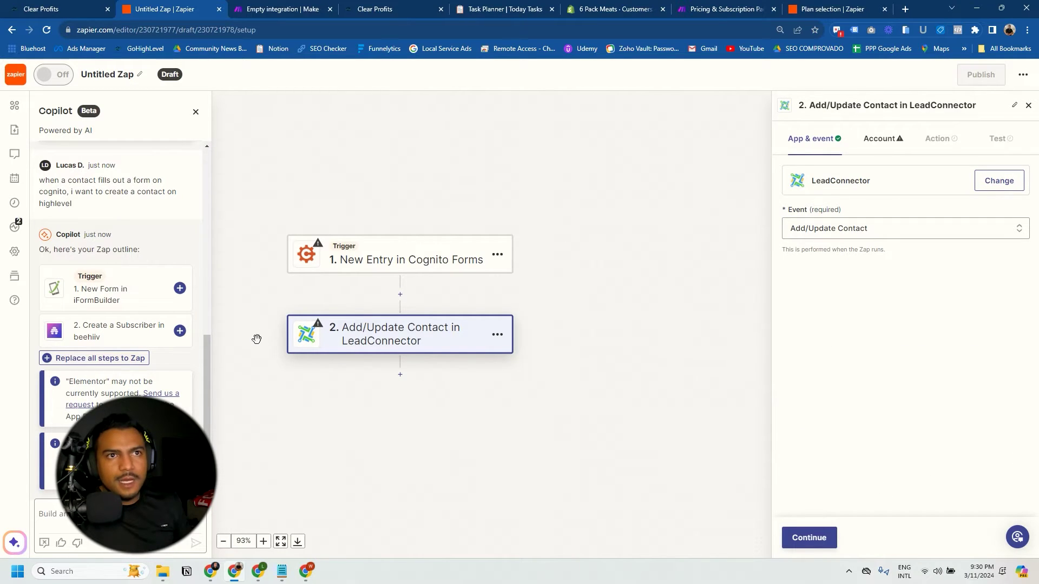
# - Connect an existing LeadConnector account to the Add/Update Contact step
pyautogui.click(810, 538)
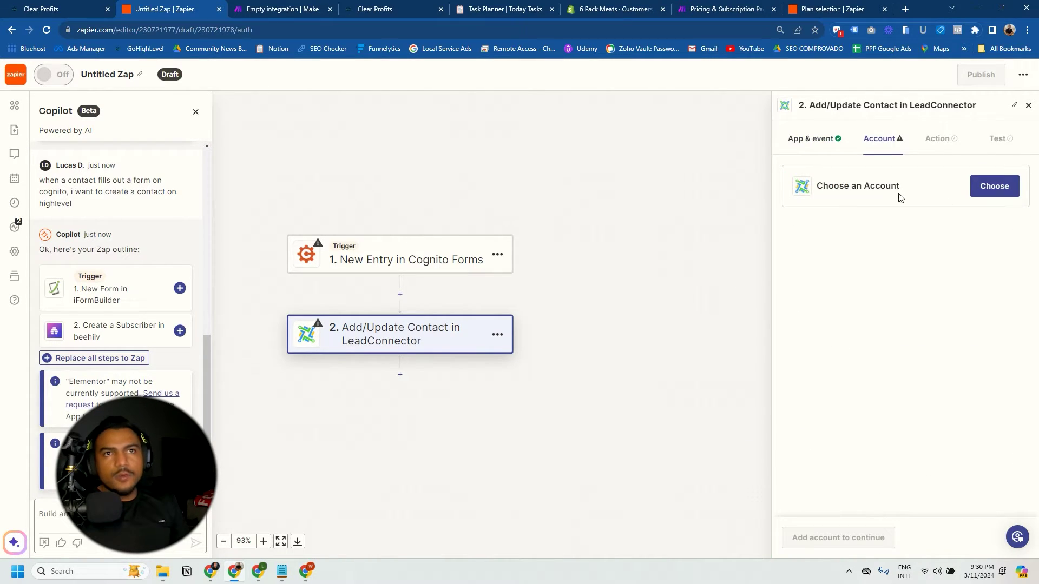
pyautogui.click(987, 198)
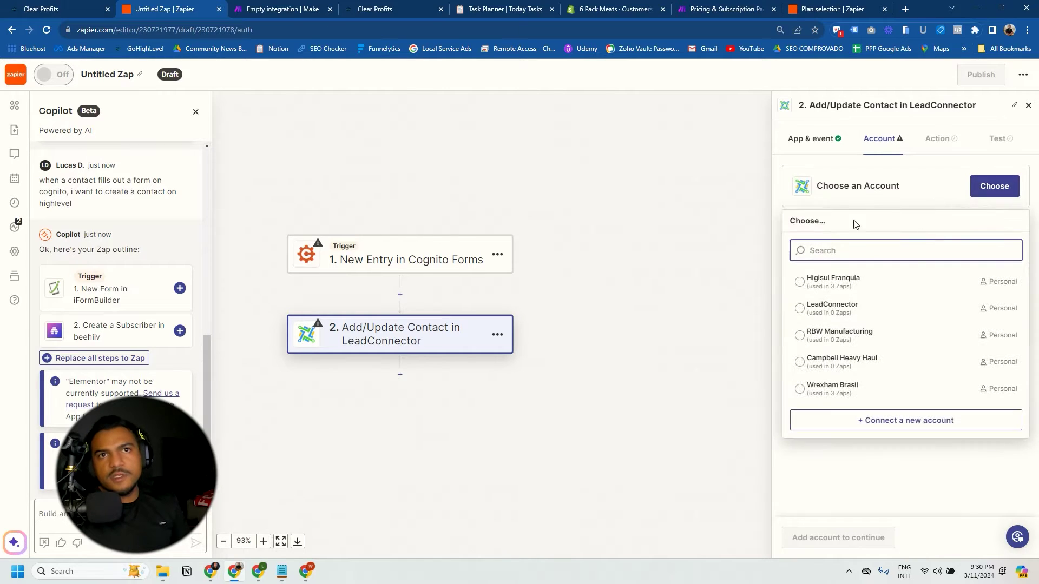
pyautogui.click(800, 283)
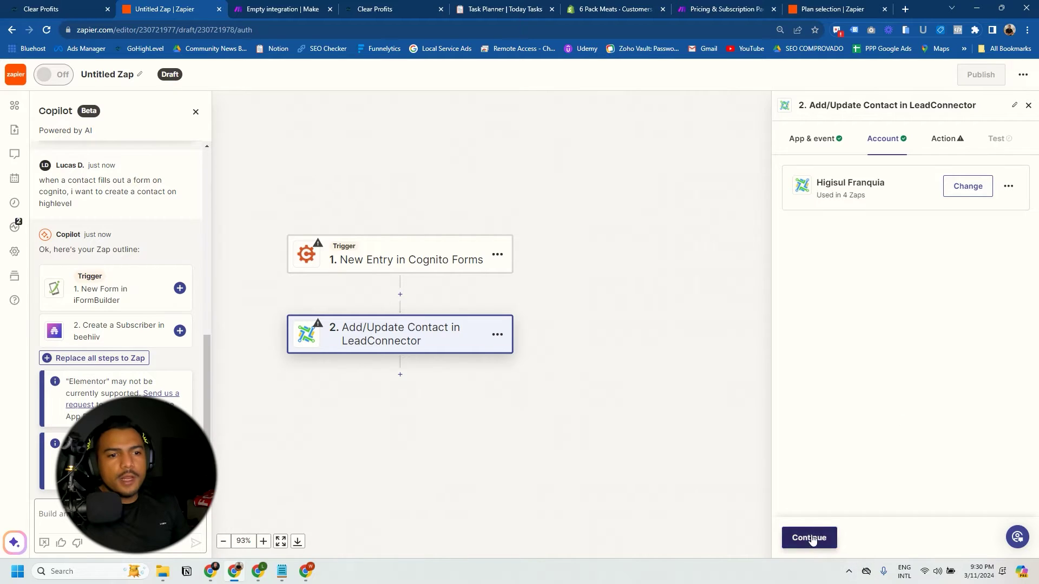
pyautogui.click(815, 539)
# - Step through the First Name, Last Name, Full Name, Phone and Email fields, then close the step editor
pyautogui.click(804, 211)
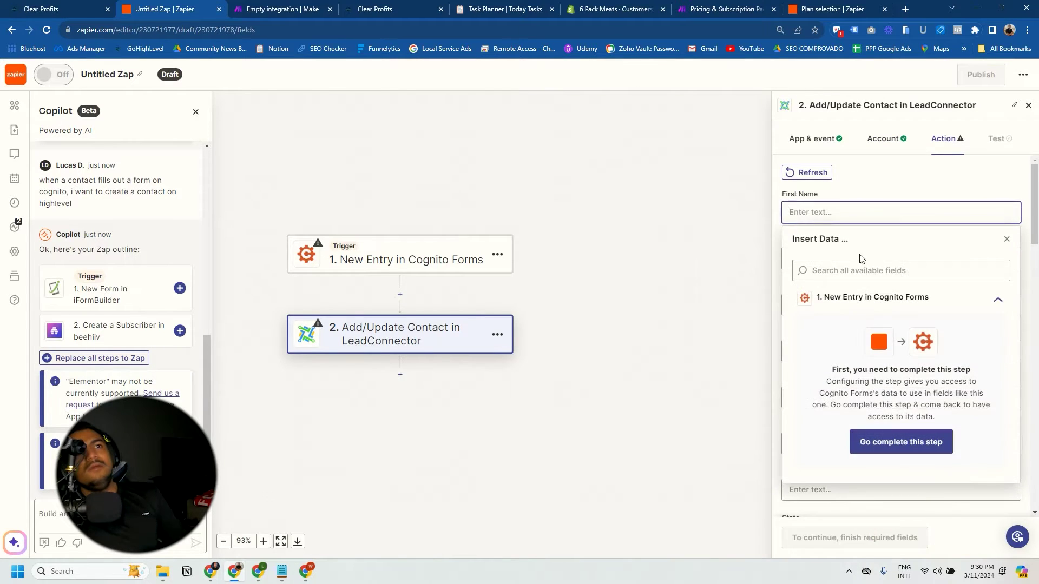
pyautogui.press('Escape')
pyautogui.click(792, 215)
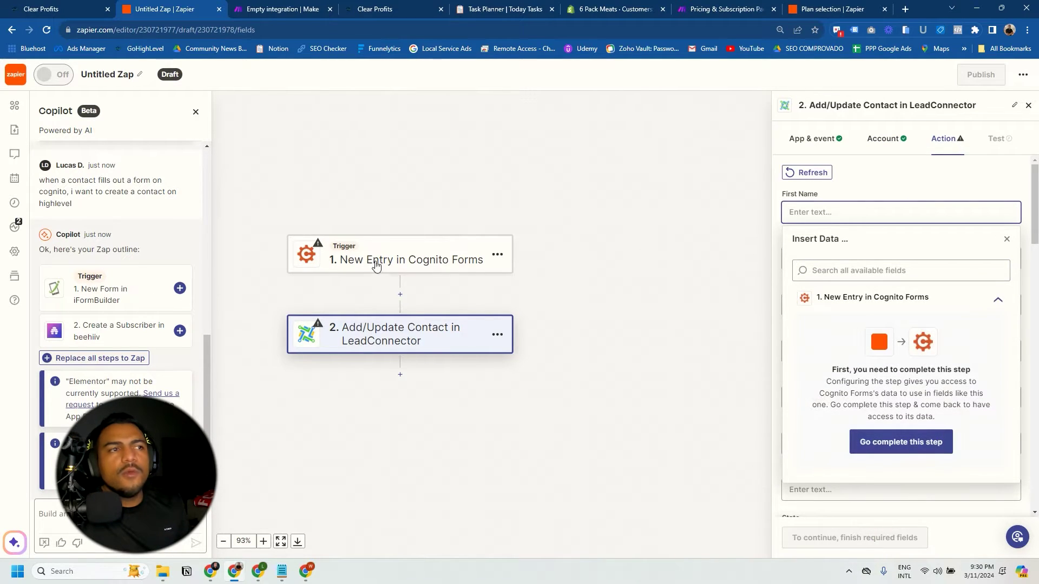
pyautogui.press('Escape')
pyautogui.click(876, 258)
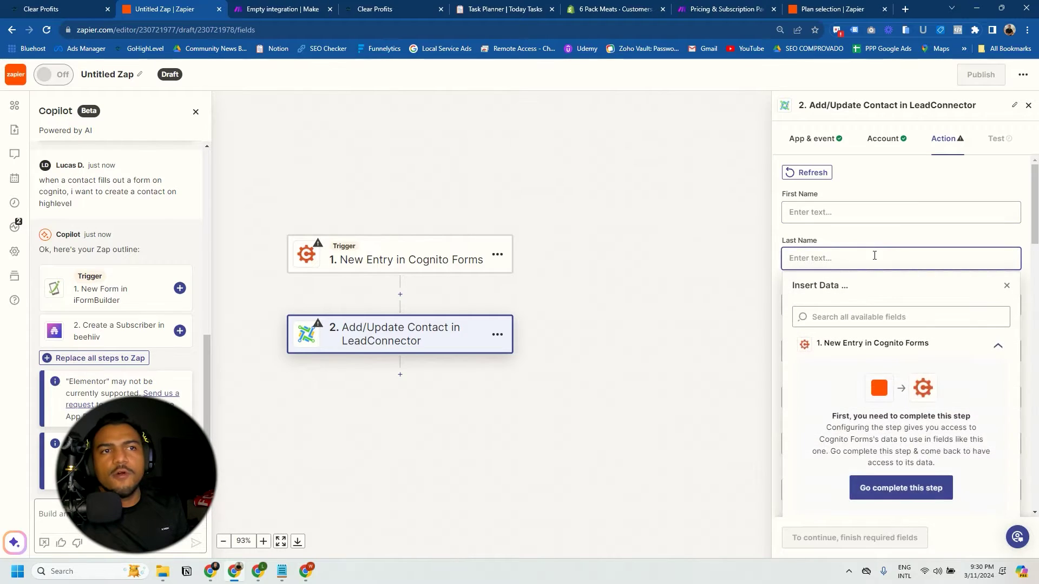
pyautogui.press('Escape')
pyautogui.click(836, 305)
pyautogui.press('Escape')
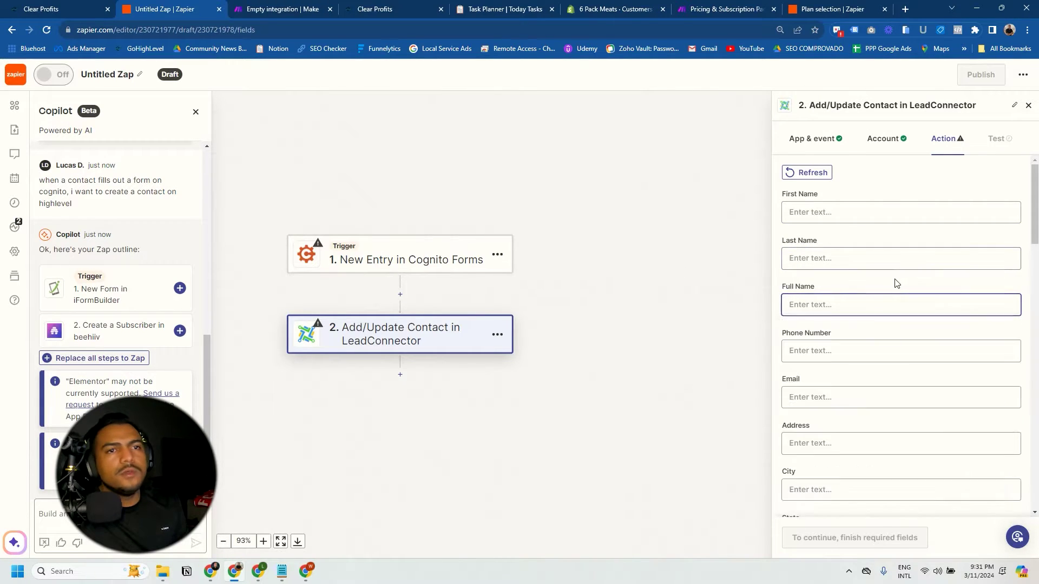
pyautogui.press('Tab')
pyautogui.press('Tab')
pyautogui.press('Escape')
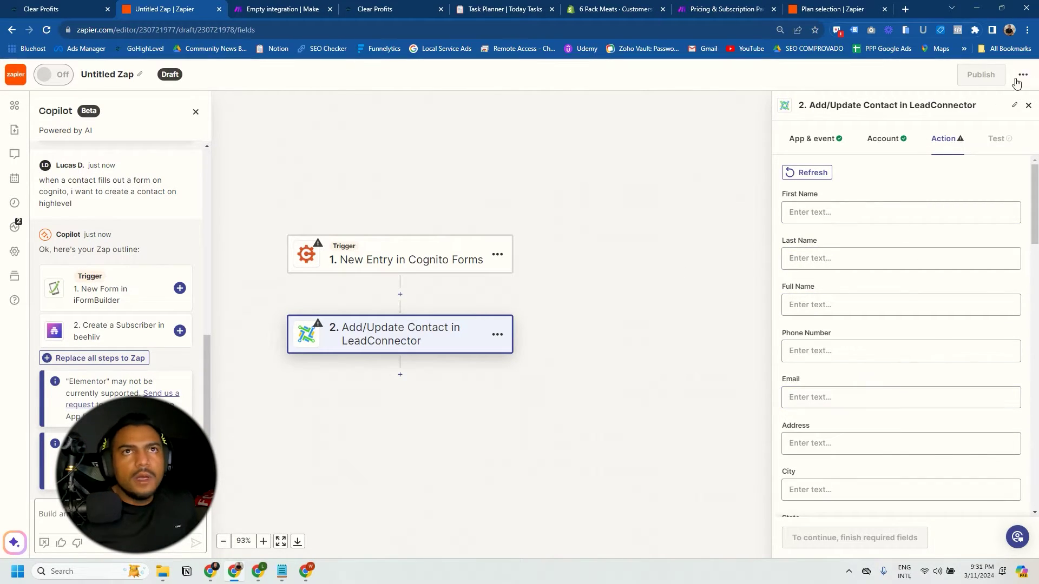
pyautogui.click(1028, 105)
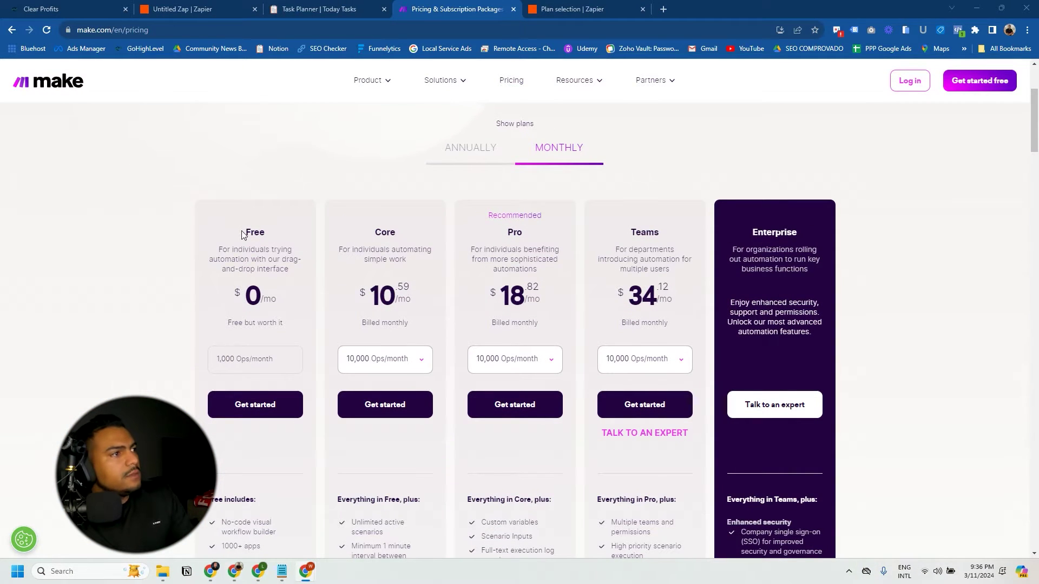
# - Highlight the Free plan's 1,000 Ops/month and the Core plan's $10.59 price on the plan cards
pyautogui.moveTo(245, 232); pyautogui.dragTo(281, 292)
pyautogui.click(281, 293)
pyautogui.moveTo(225, 345); pyautogui.dragTo(267, 364)
pyautogui.click(128, 320)
pyautogui.moveTo(352, 250); pyautogui.dragTo(421, 321)
pyautogui.click(423, 307)
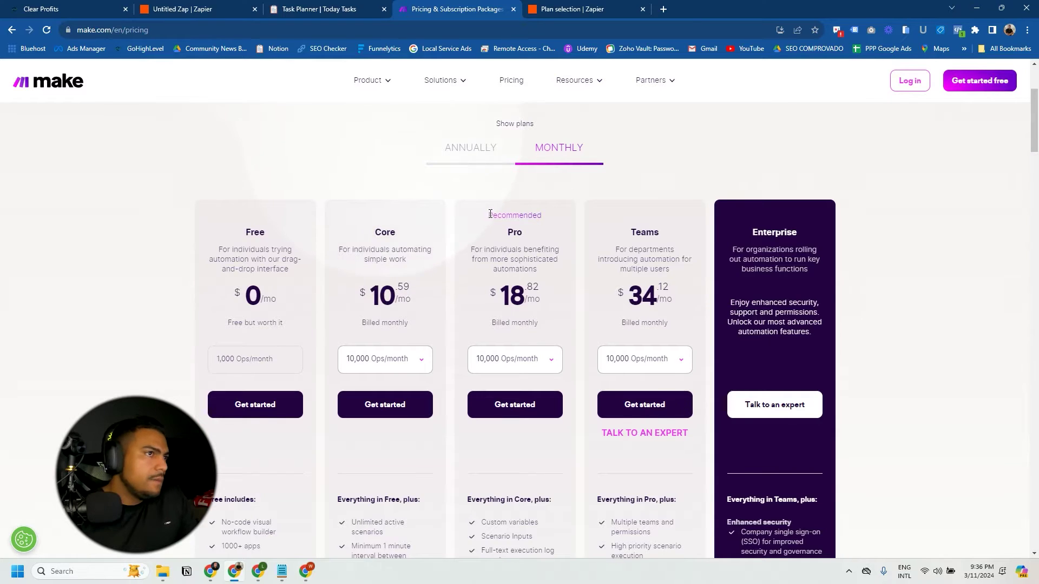
pyautogui.moveTo(508, 237); pyautogui.dragTo(533, 303)
pyautogui.click(675, 181)
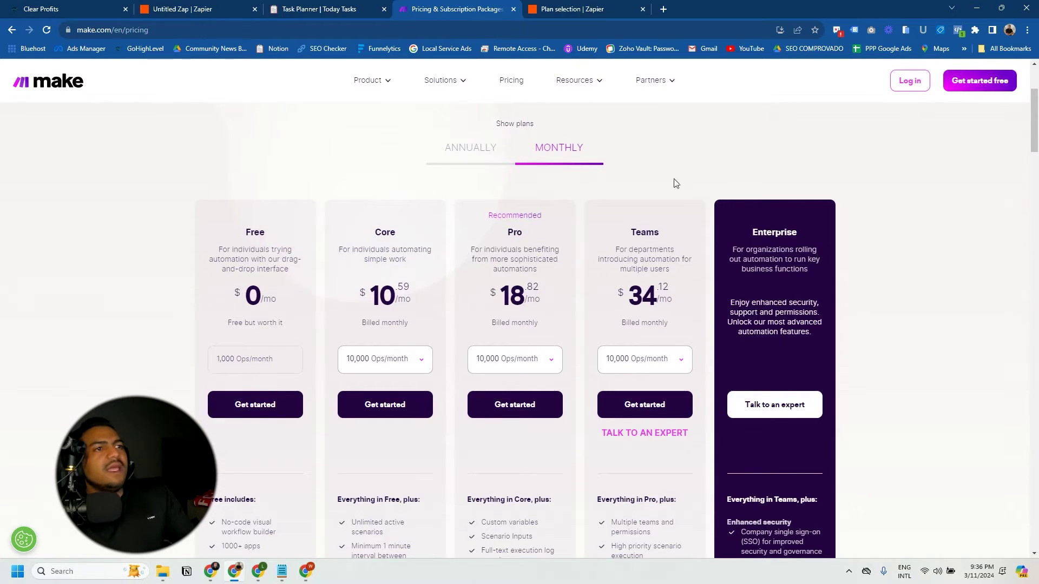
# - Scroll the pricing page and highlight the Core, Pro and Enterprise plan text
pyautogui.scroll(-1, 577, 334)
pyautogui.scroll(-2, 577, 334)
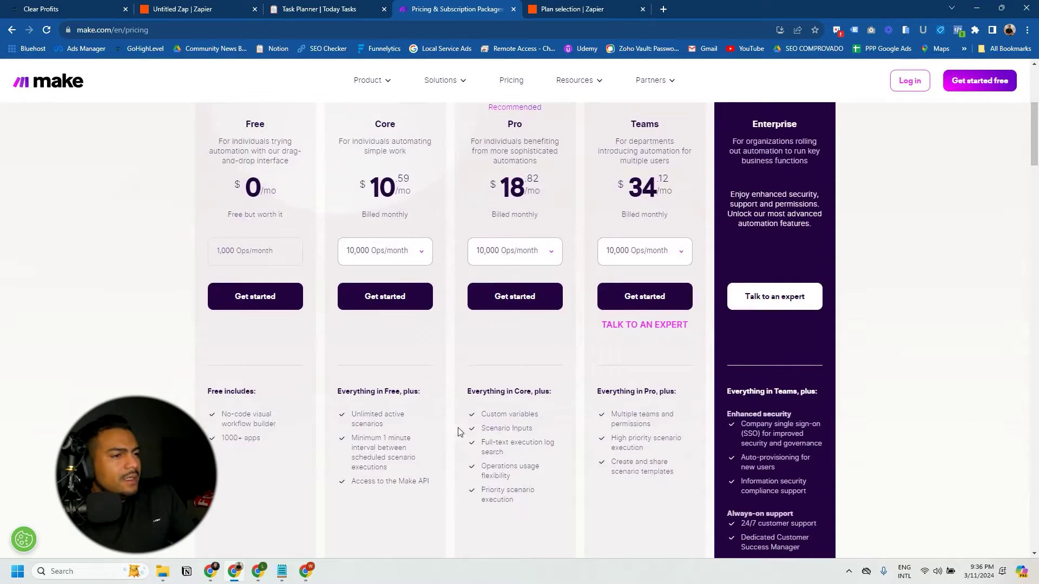
pyautogui.scroll(1, 468, 406)
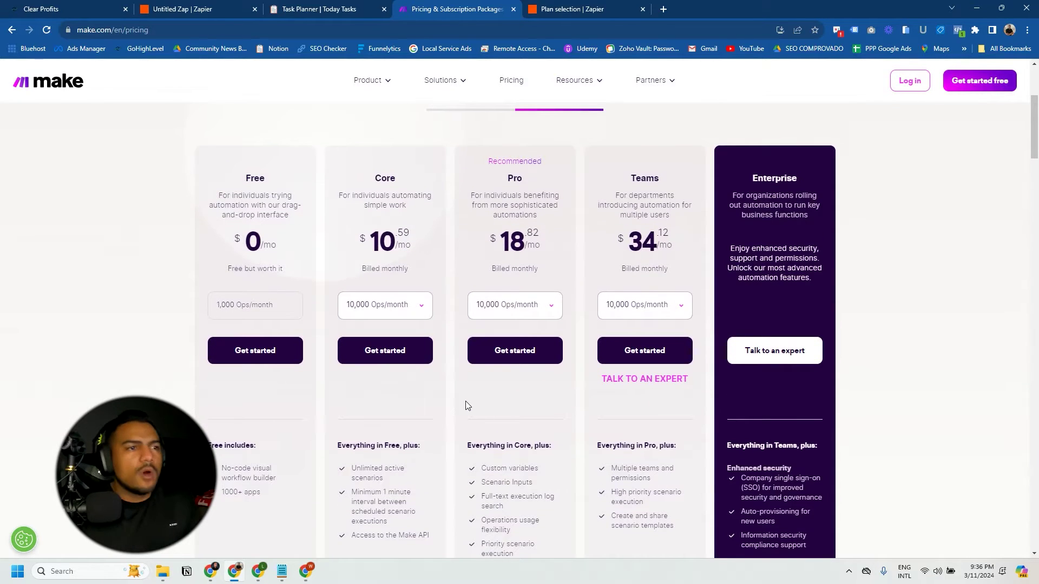
pyautogui.scroll(1, 453, 232)
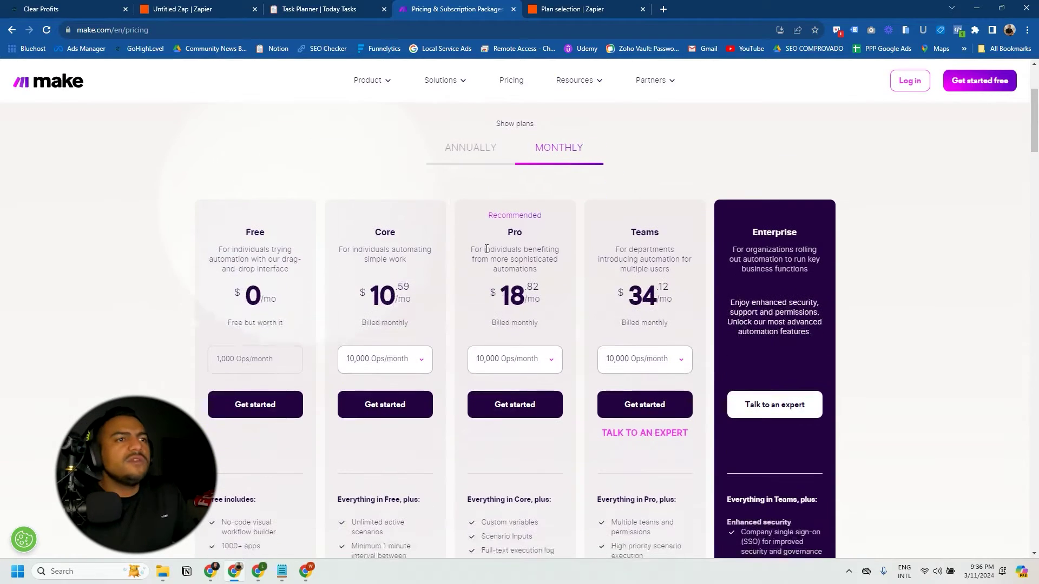
pyautogui.moveTo(363, 245); pyautogui.dragTo(550, 186)
pyautogui.click(542, 211)
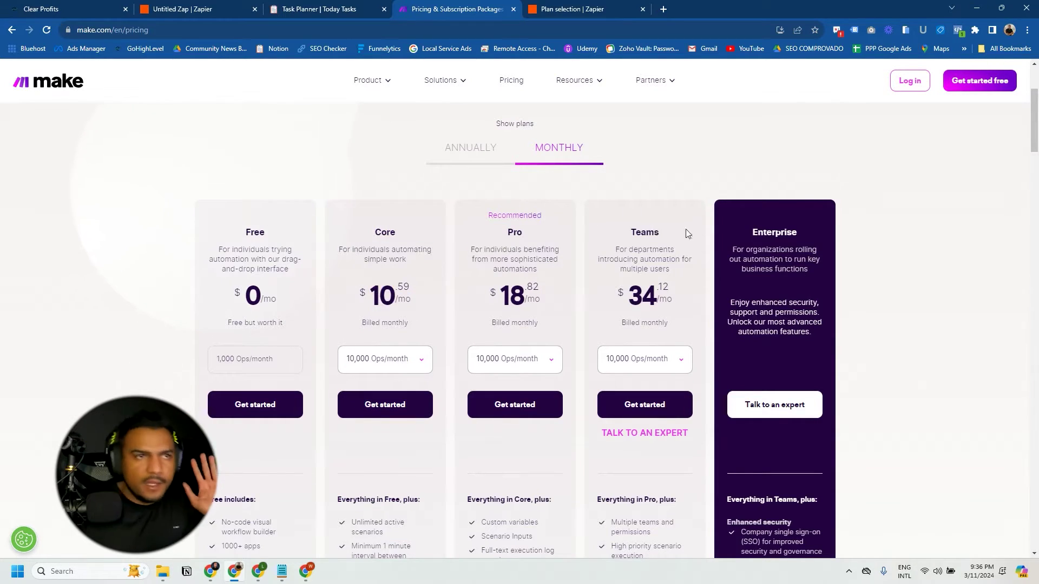
pyautogui.moveTo(753, 236); pyautogui.dragTo(775, 235)
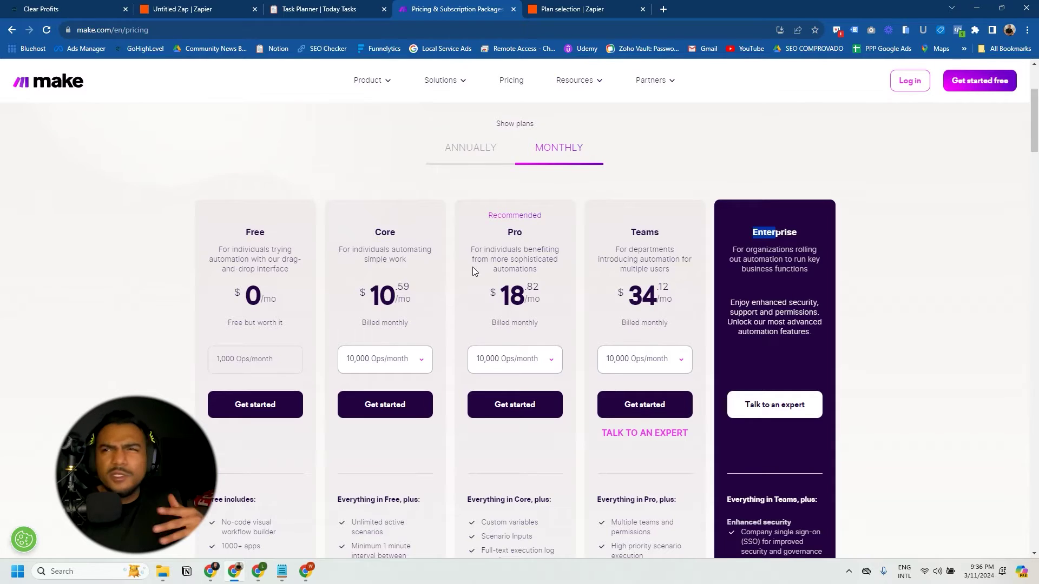
# - Open the Core plan's Ops/month dropdown showing tiers from 10,000 to 80,000 ops
pyautogui.scroll(-1, 401, 336)
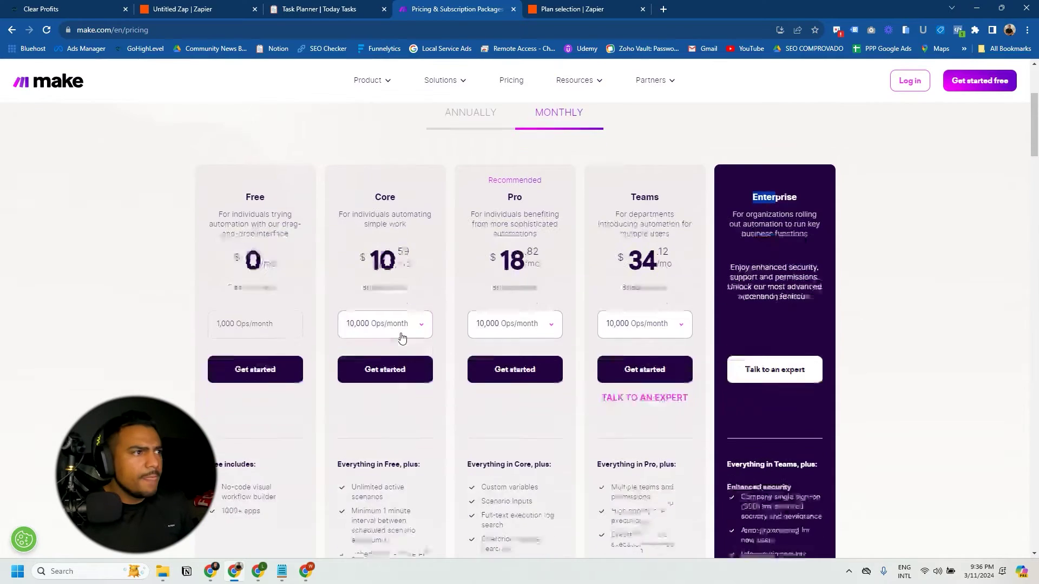
pyautogui.scroll(-2, 377, 309)
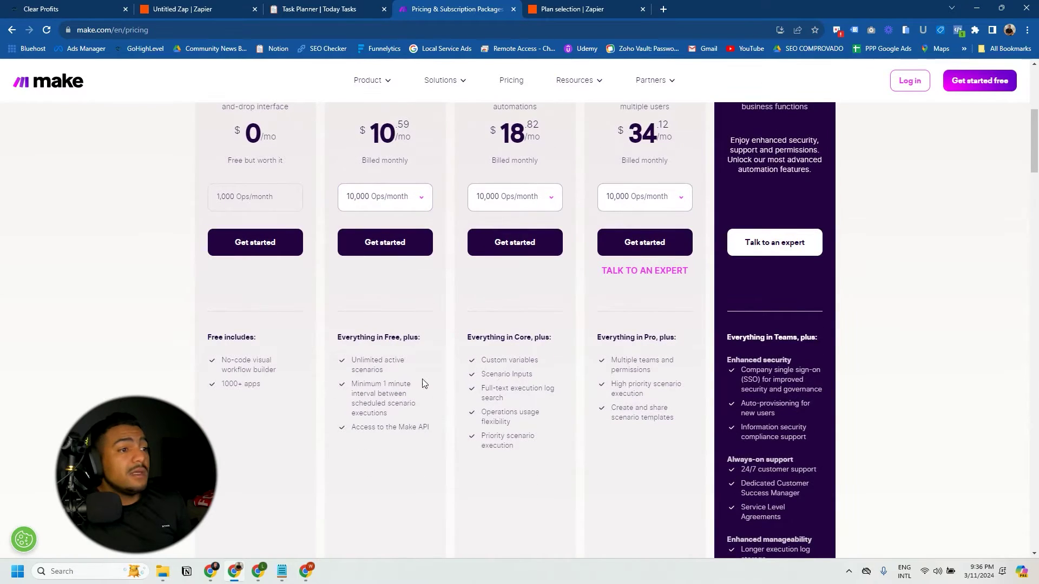
pyautogui.scroll(1, 481, 351)
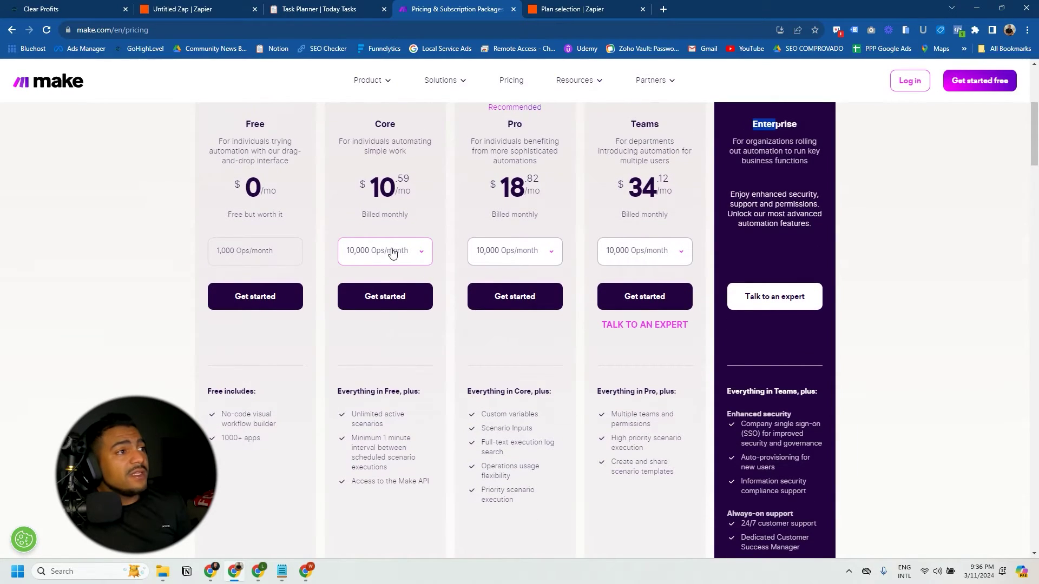
pyautogui.click(386, 257)
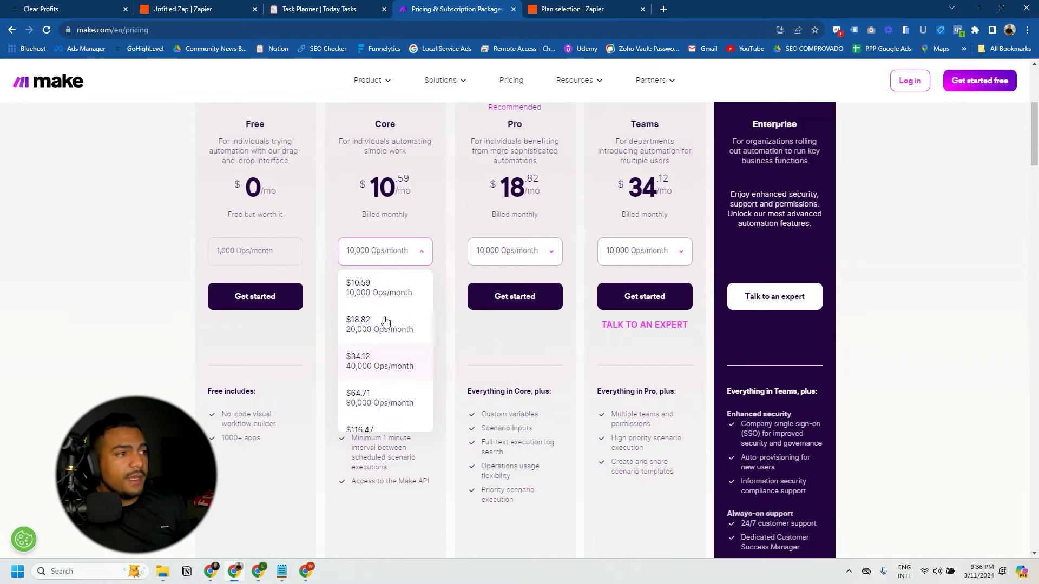
# - Close the Core operations list unchanged and scroll down to the comparison table
pyautogui.click(447, 296)
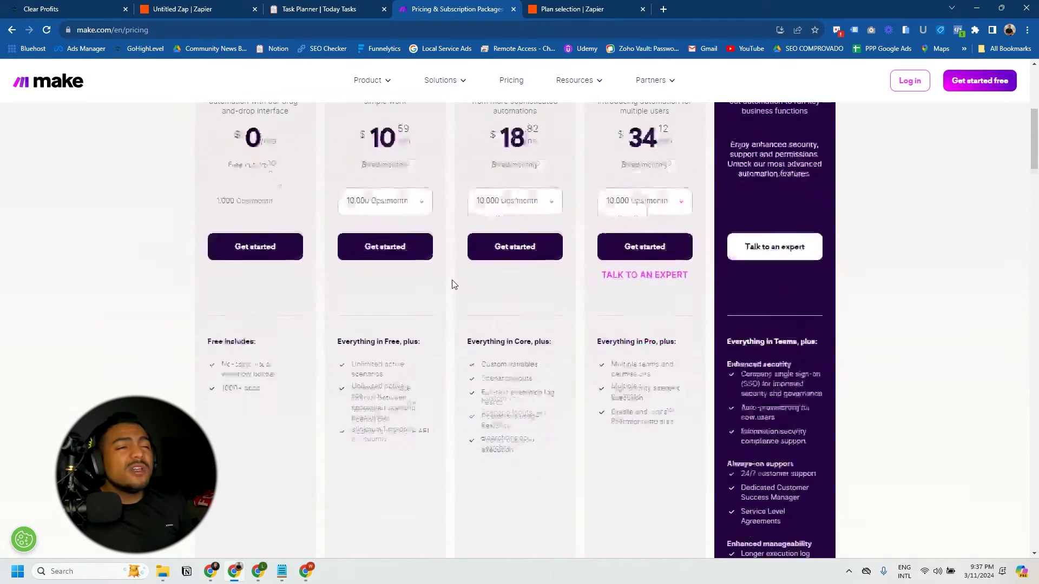
pyautogui.scroll(-20, 454, 284)
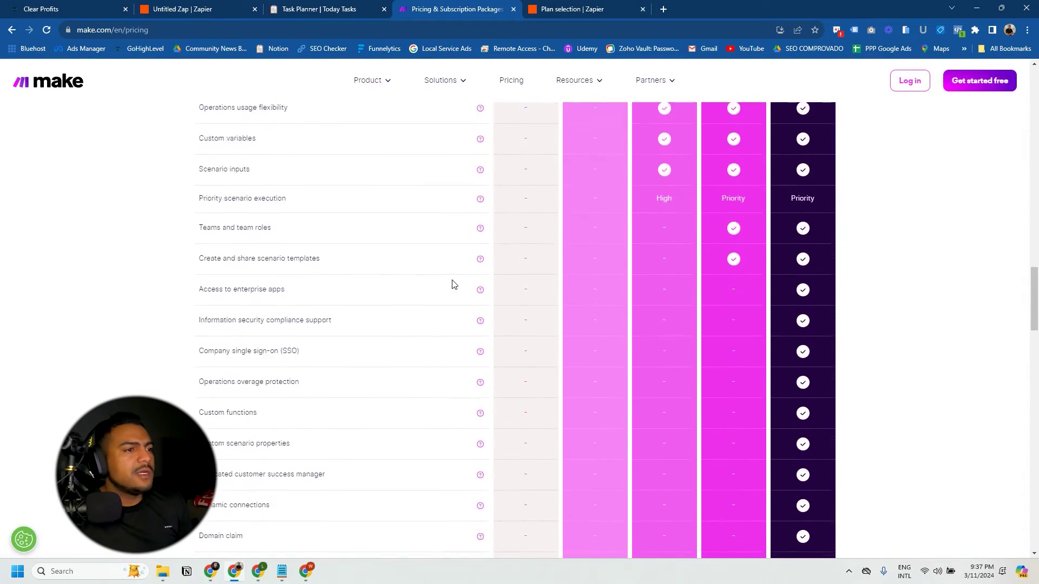
pyautogui.scroll(-12, 453, 284)
pyautogui.scroll(1, 453, 283)
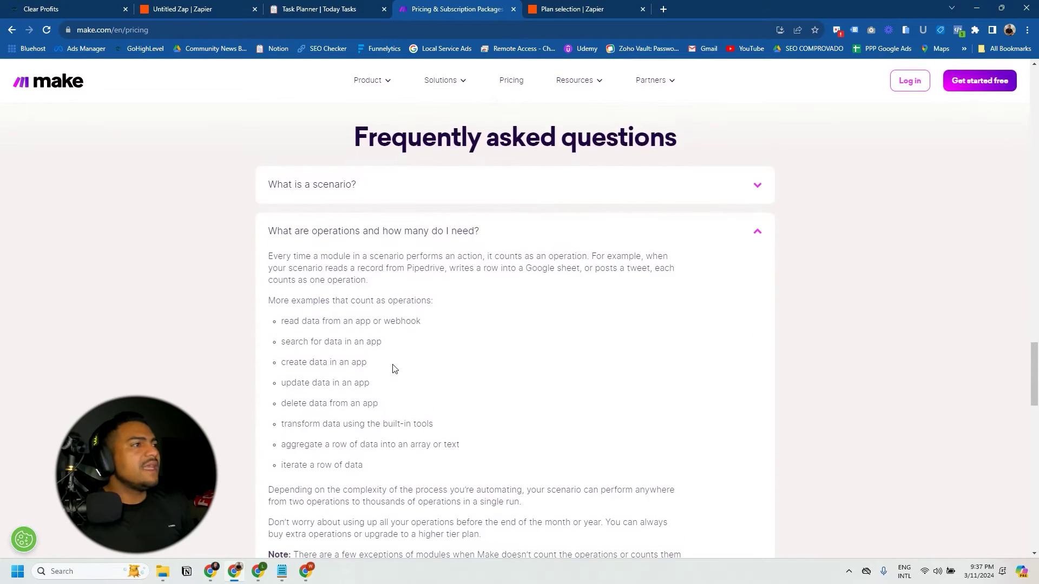
pyautogui.scroll(-1, 393, 369)
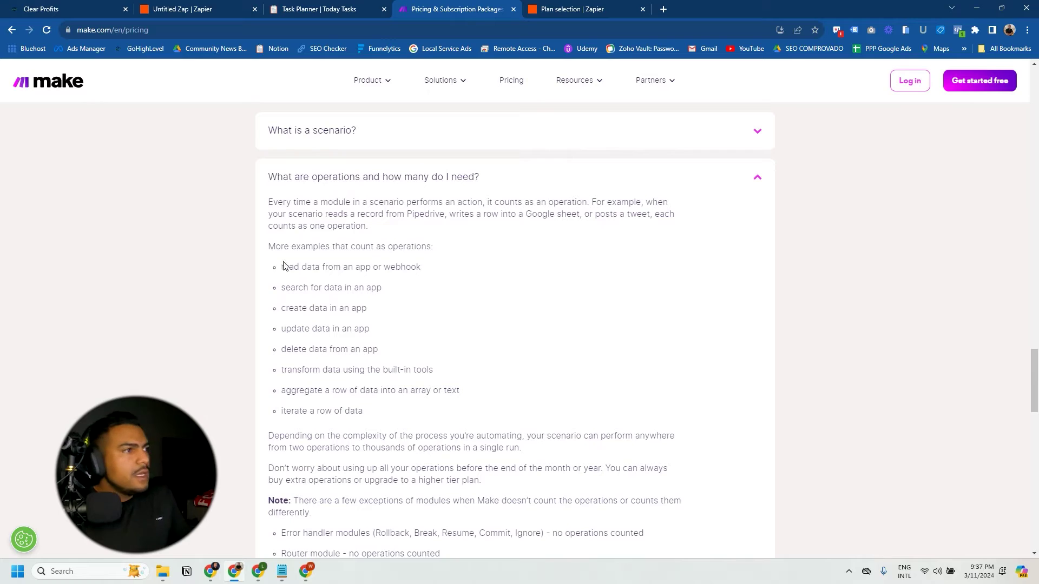
# - Highlight the operations FAQ examples, then scroll back up to the plan cards
pyautogui.moveTo(269, 246); pyautogui.dragTo(432, 341)
pyautogui.moveTo(431, 411); pyautogui.dragTo(286, 265)
pyautogui.click(413, 327)
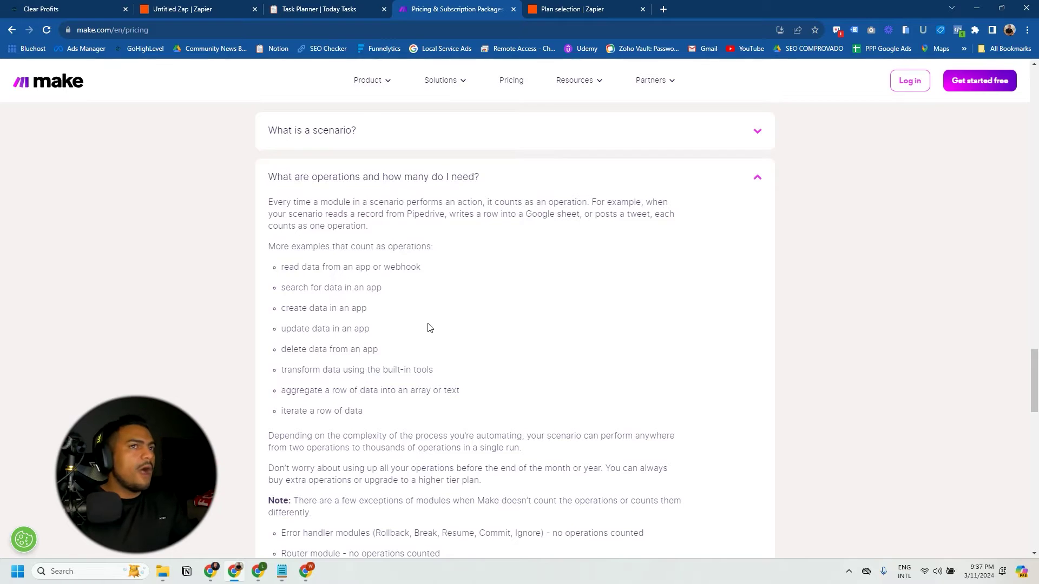
pyautogui.scroll(8, 468, 324)
pyautogui.scroll(10, 469, 325)
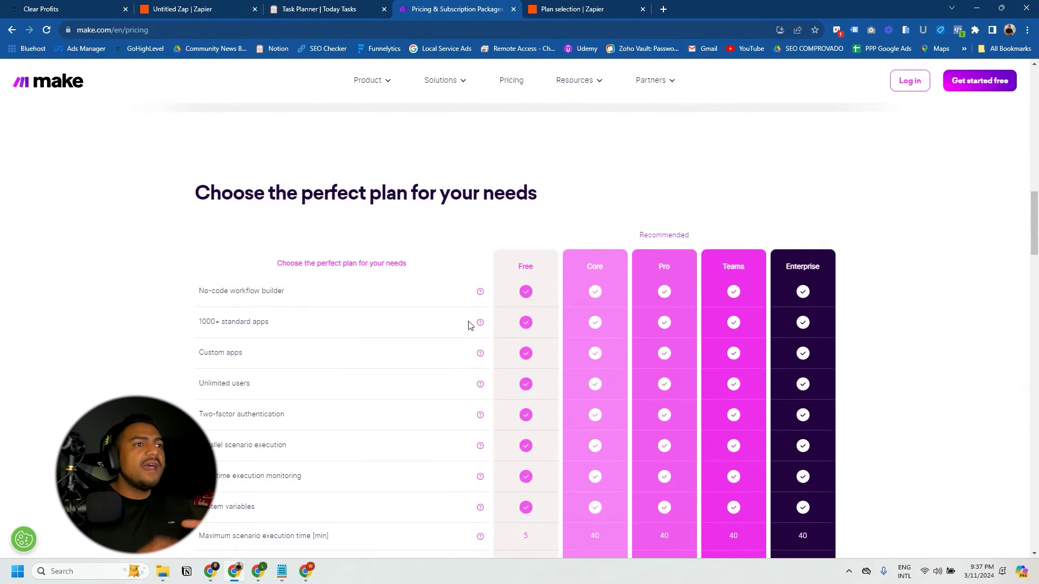
pyautogui.scroll(10, 469, 324)
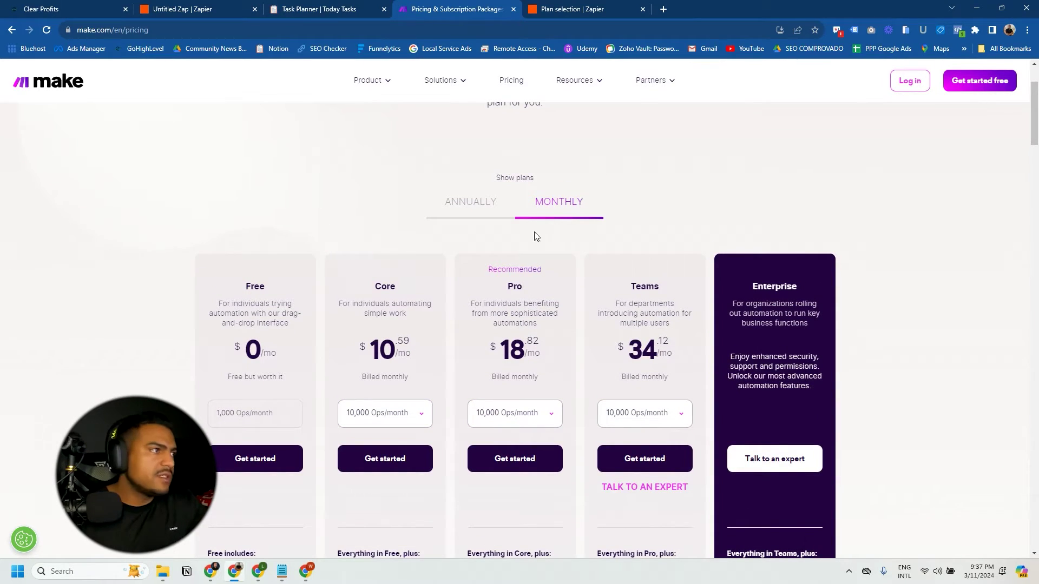
# - View Make's annually billed plan prices, highlighting the Core yearly price, then move to Zapier's plan selection
pyautogui.click(475, 206)
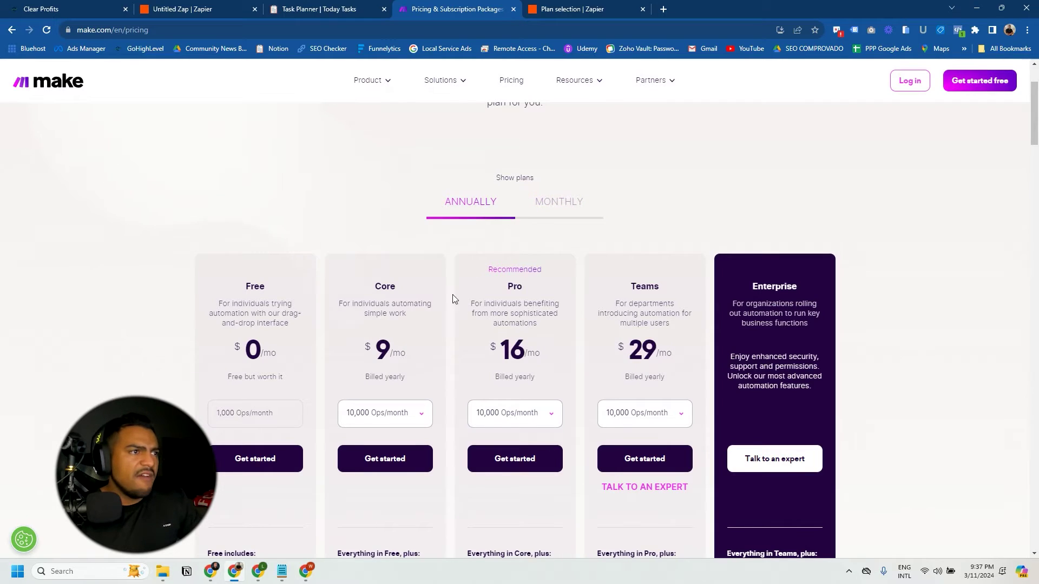
pyautogui.doubleClick(378, 351)
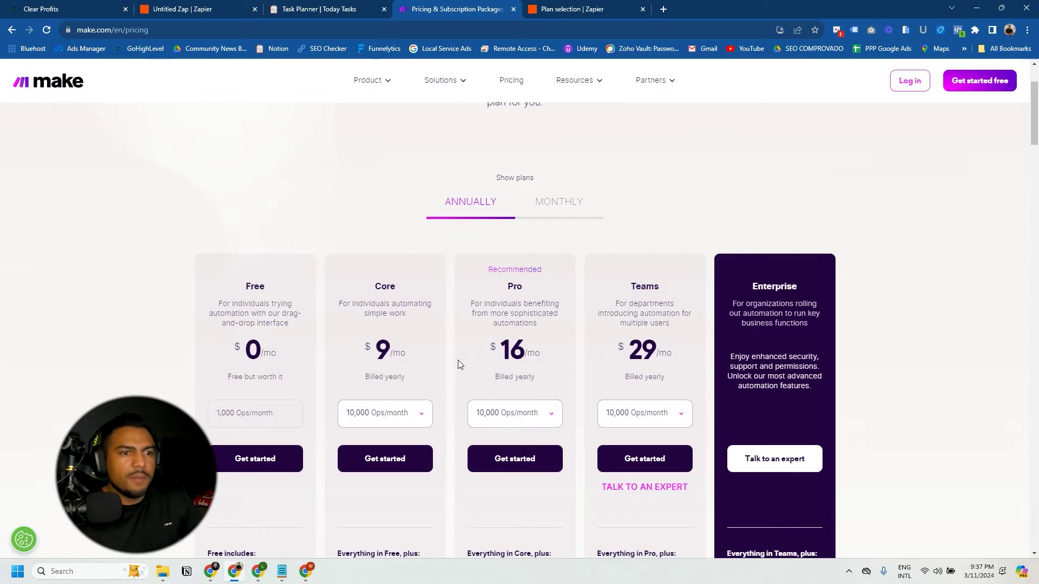
pyautogui.click(375, 355)
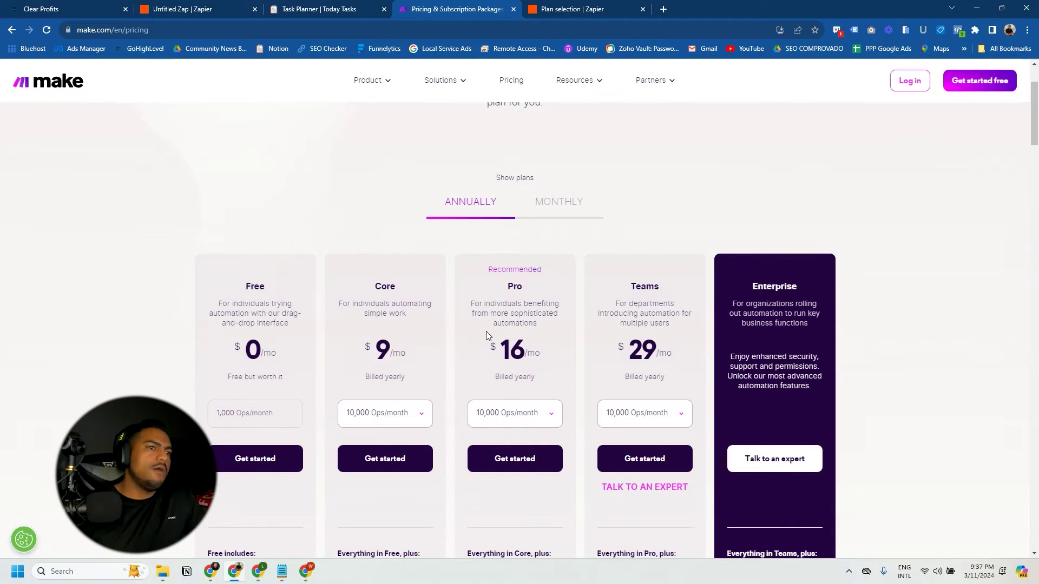
pyautogui.scroll(-1, 459, 389)
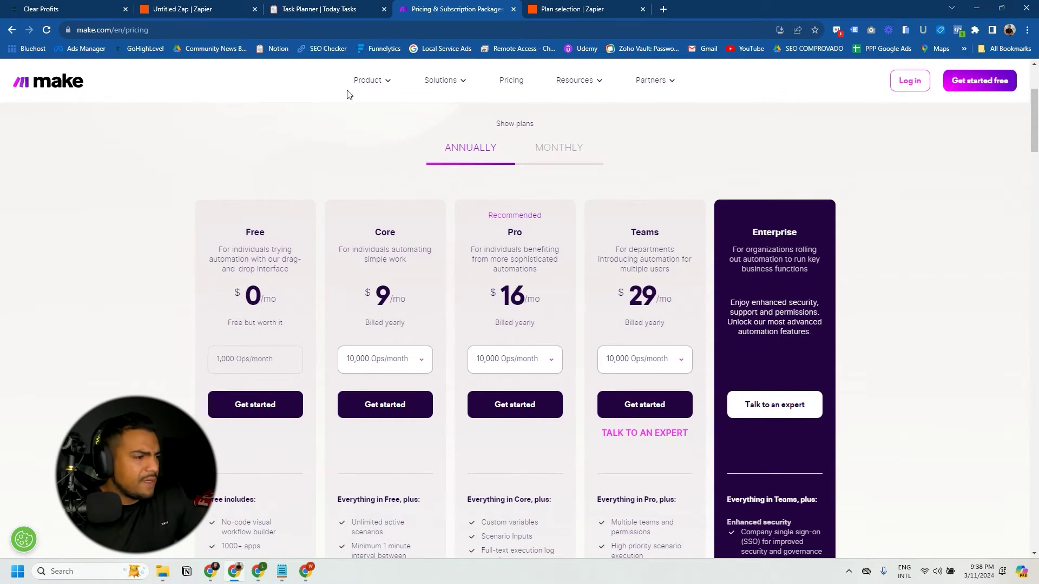
pyautogui.click(571, 9)
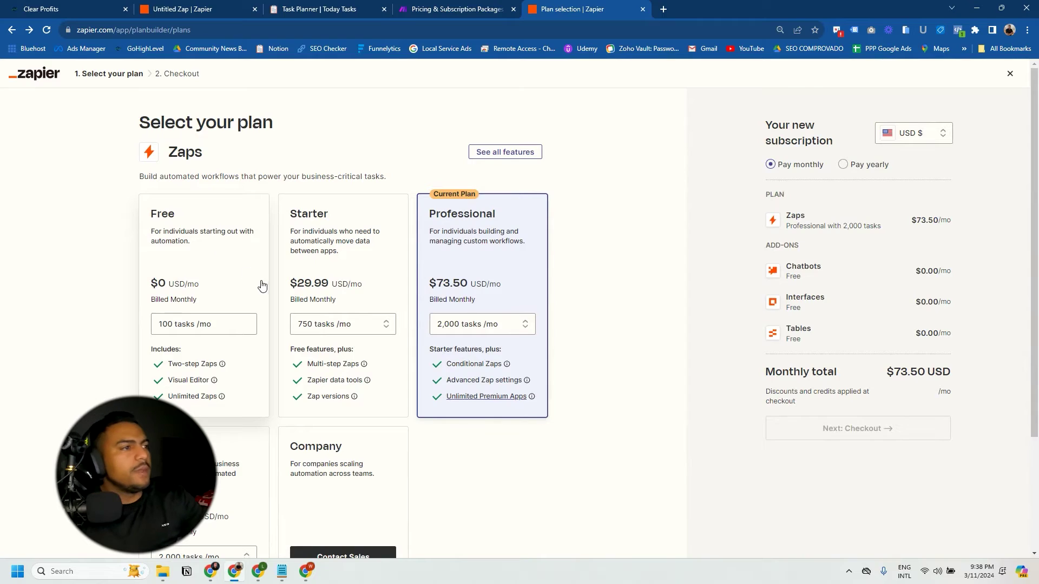
# - Check the Professional plan's task tiers, leaving it at 2,000 tasks
pyautogui.scroll(-1, 264, 287)
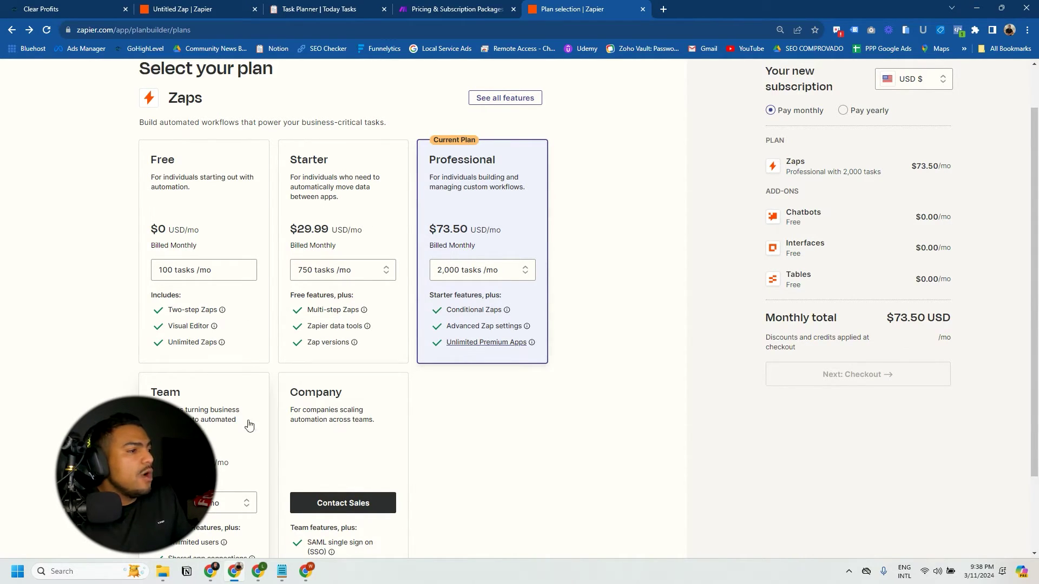
pyautogui.scroll(-1, 303, 433)
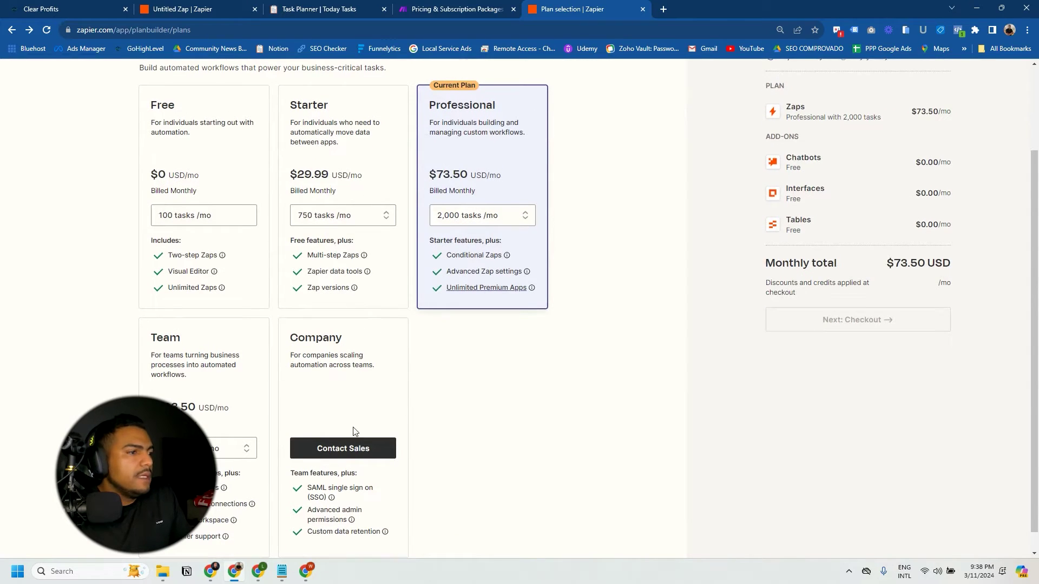
pyautogui.scroll(-1, 354, 432)
pyautogui.scroll(2, 392, 352)
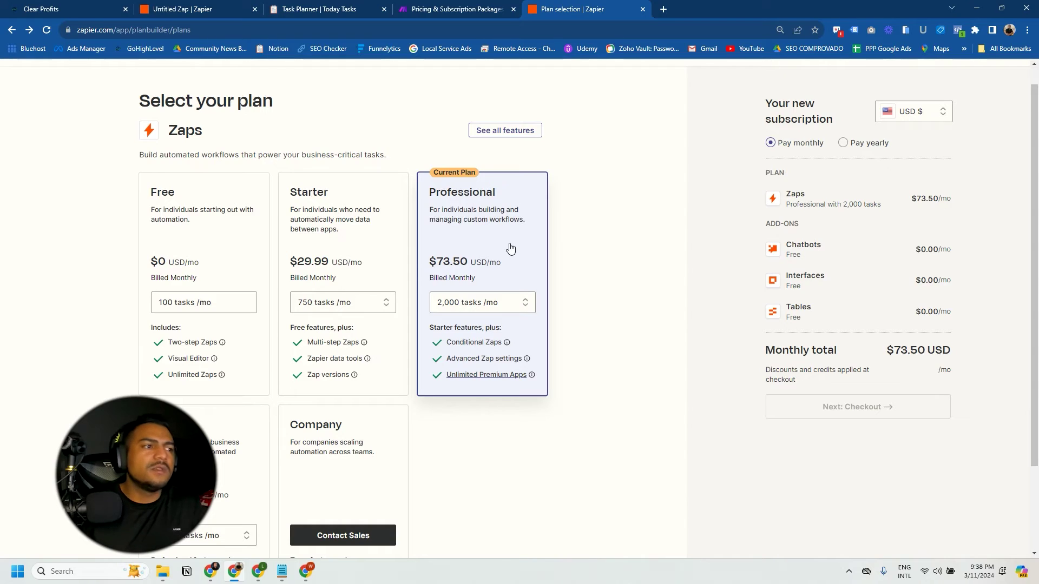
pyautogui.moveTo(479, 379)
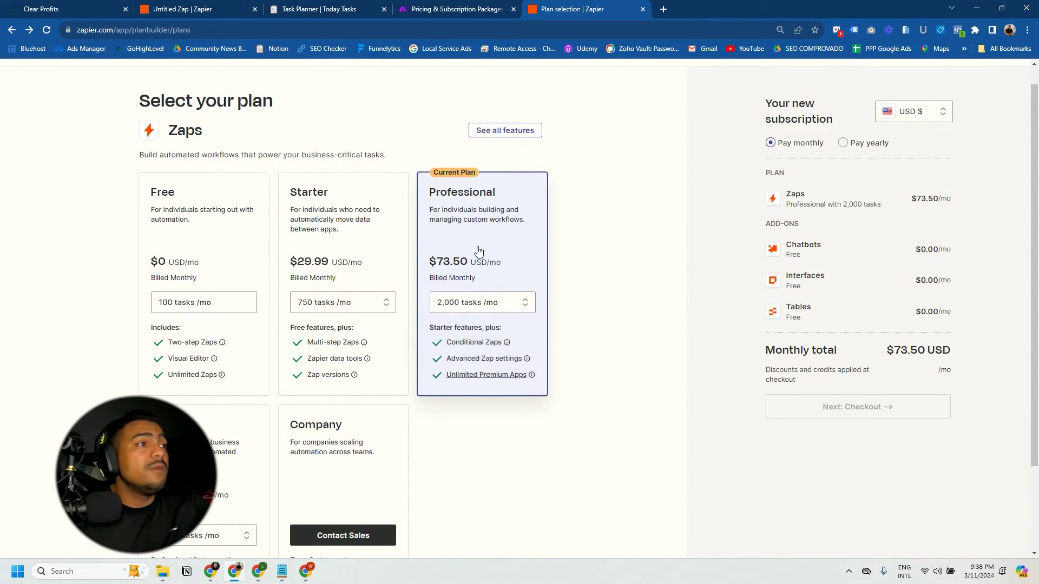
pyautogui.click(463, 309)
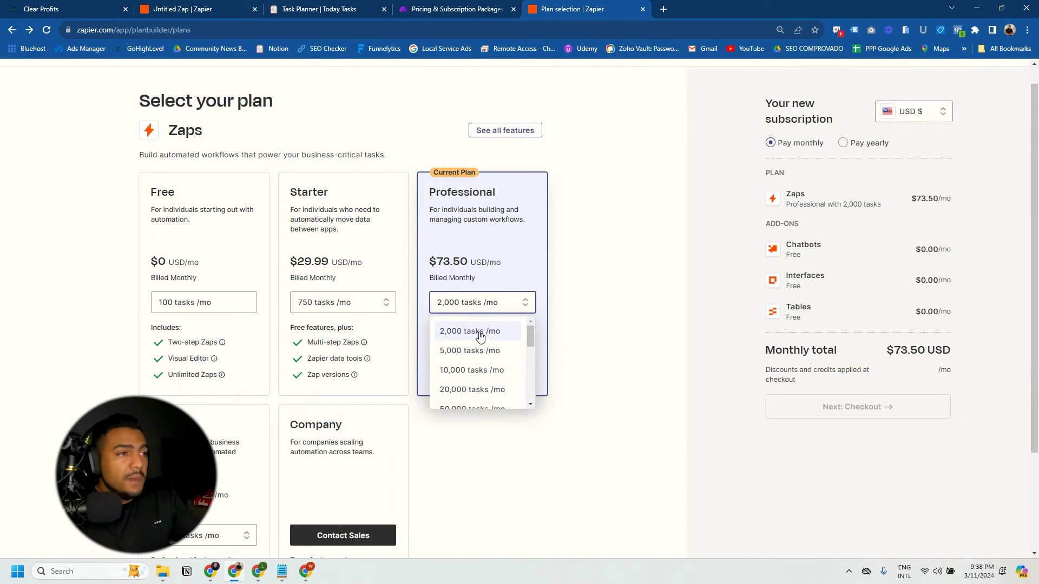
pyautogui.click(479, 333)
# - Select the Starter plan at 750 tasks per month, bringing the total to $29.99
pyautogui.moveTo(469, 345)
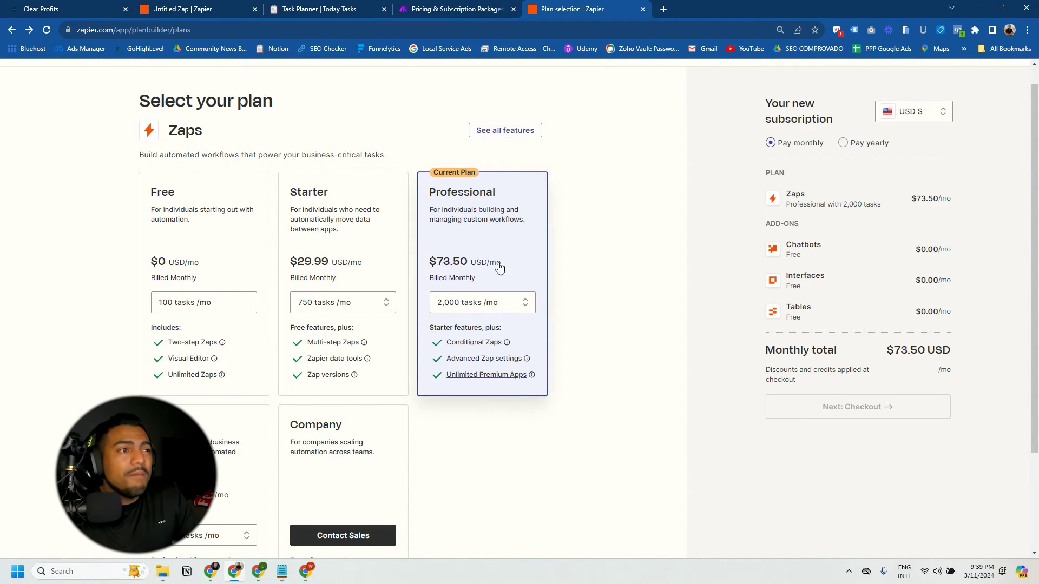
pyautogui.moveTo(472, 377)
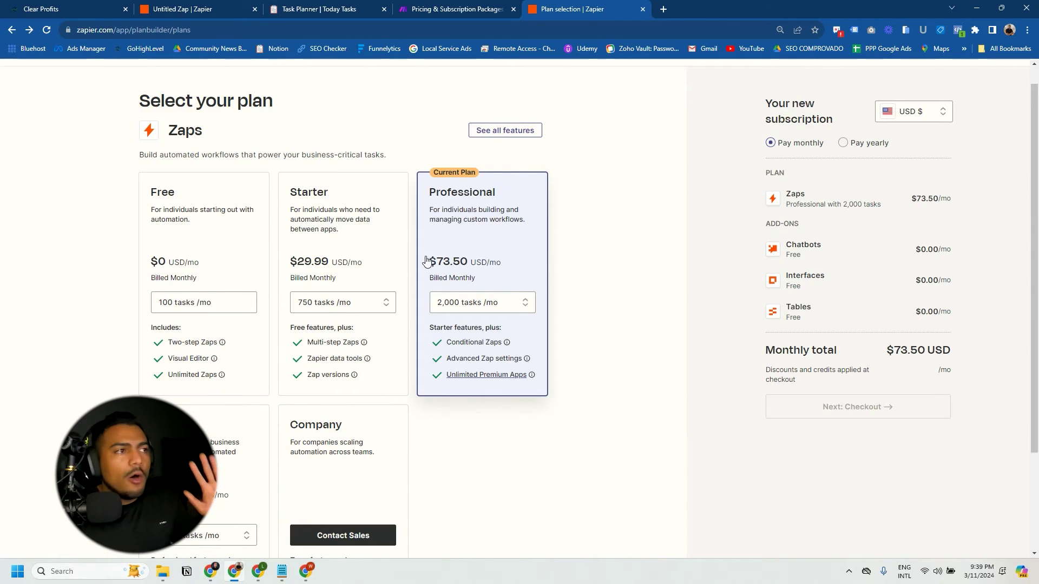
pyautogui.click(341, 307)
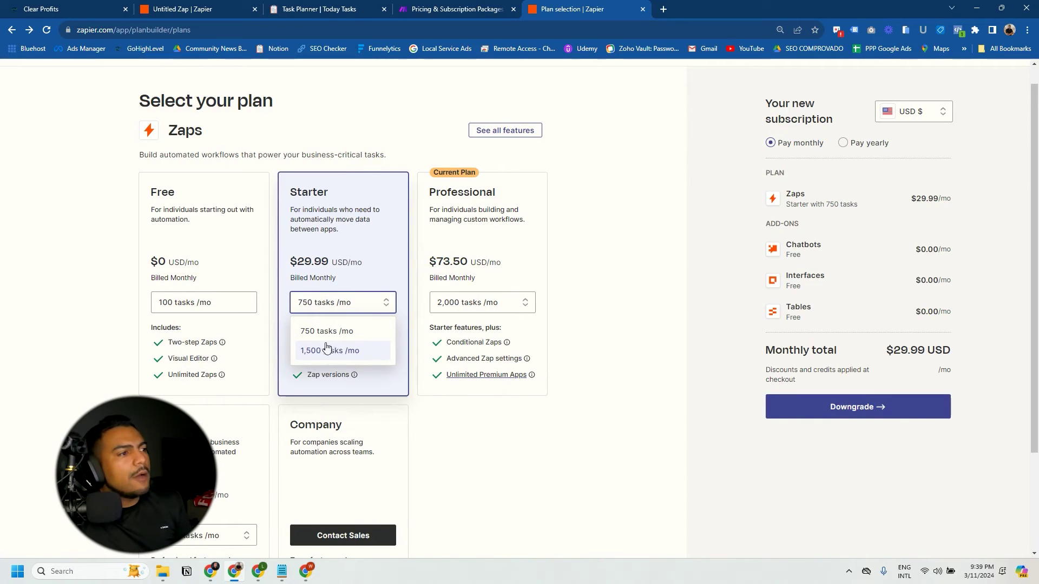
pyautogui.click(473, 421)
pyautogui.scroll(1, 478, 168)
# - Go from the dashboard through Zaps to Zap History and review recent successful runs' task counts
pyautogui.click(61, 76)
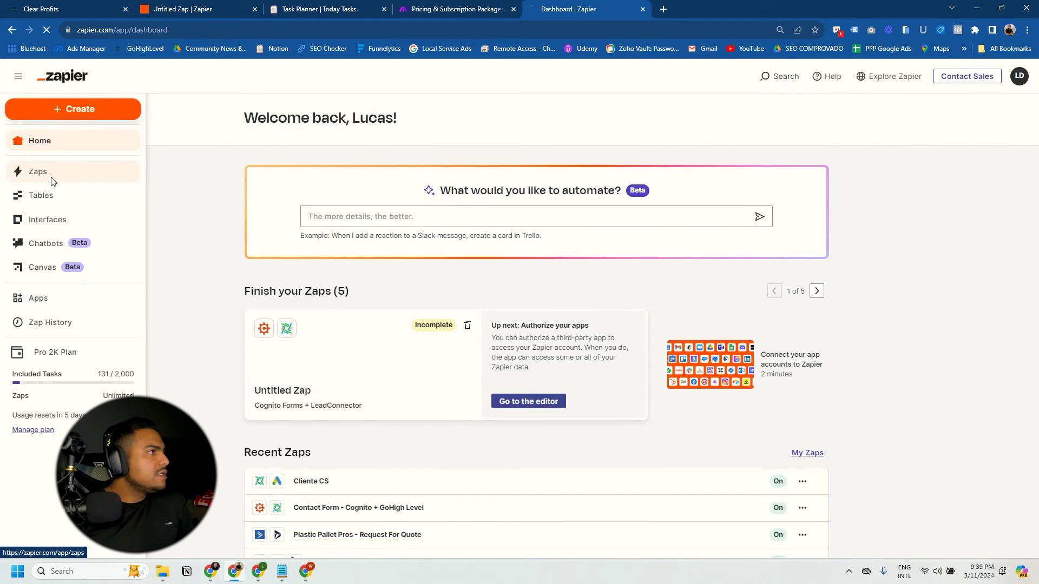
pyautogui.click(81, 173)
pyautogui.click(50, 323)
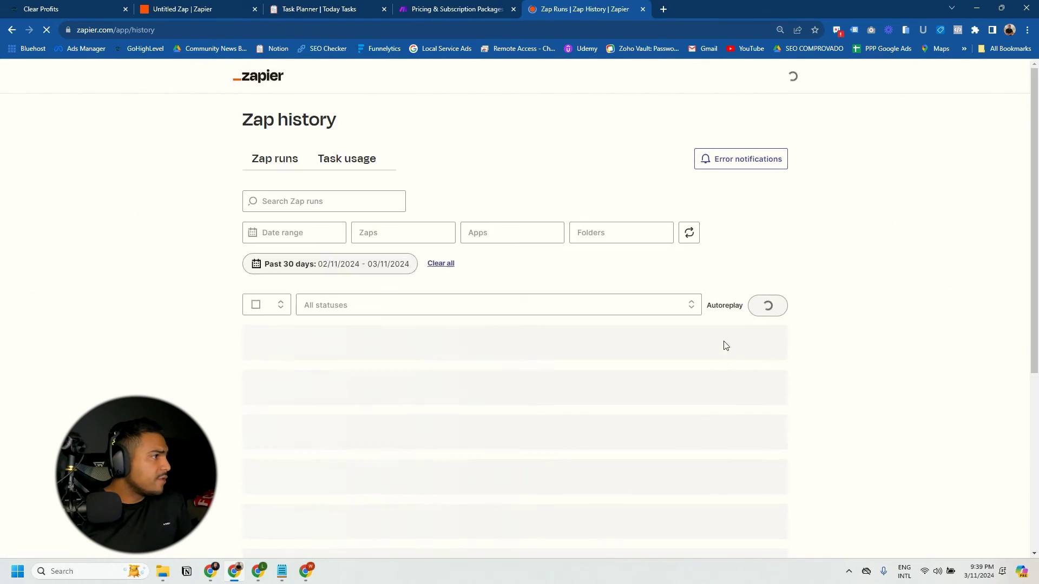
pyautogui.scroll(-3, 569, 362)
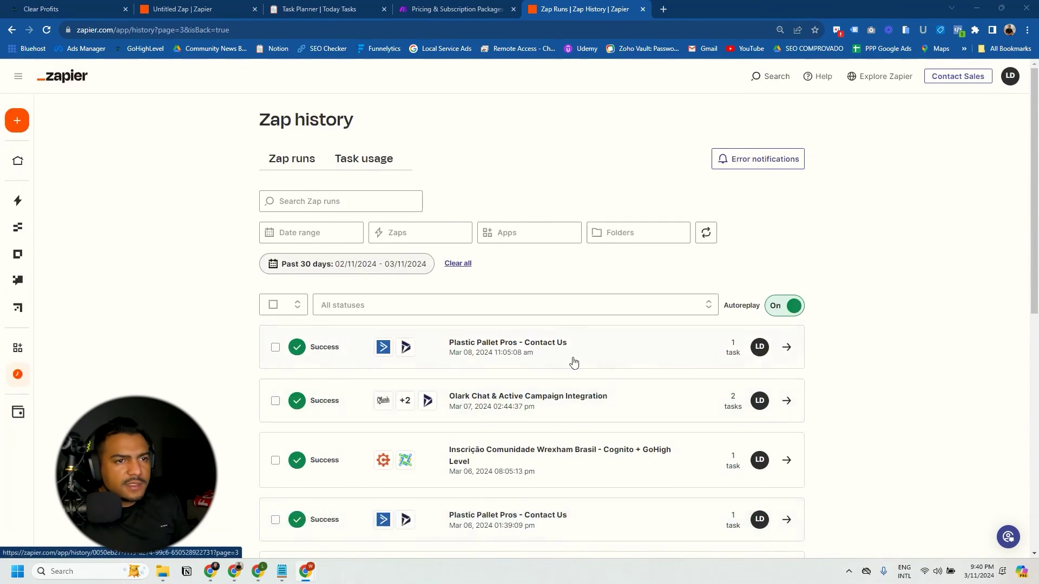
pyautogui.scroll(-10, 580, 366)
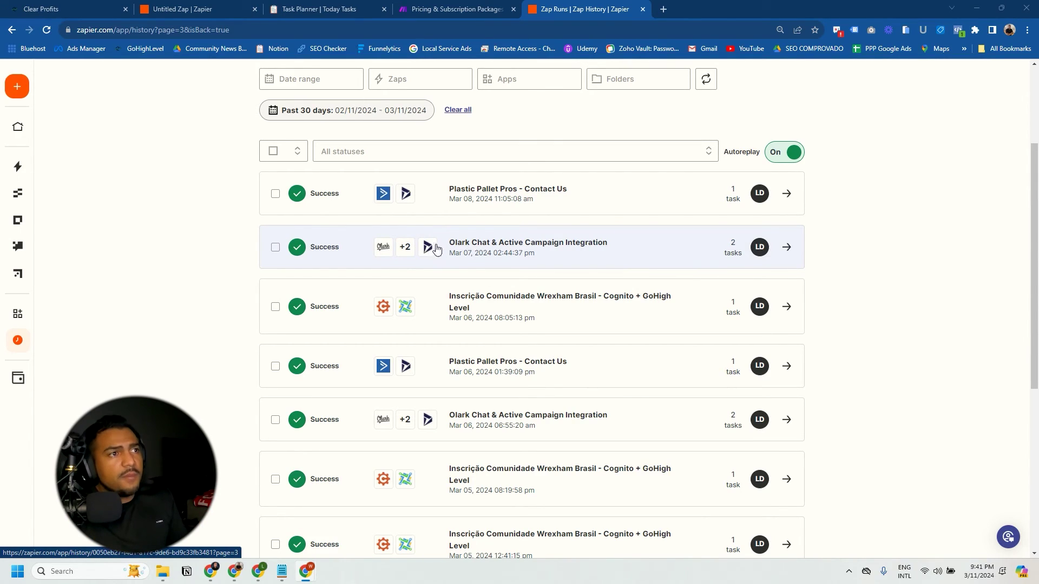
pyautogui.scroll(-5, 579, 283)
pyautogui.scroll(5, 524, 306)
pyautogui.scroll(-1, 487, 309)
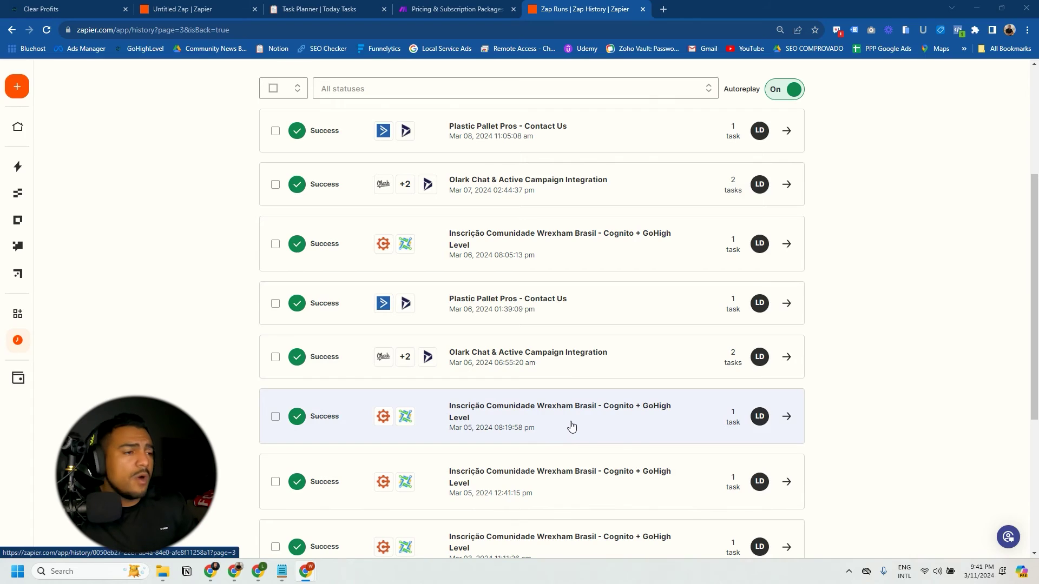
pyautogui.scroll(1, 294, 260)
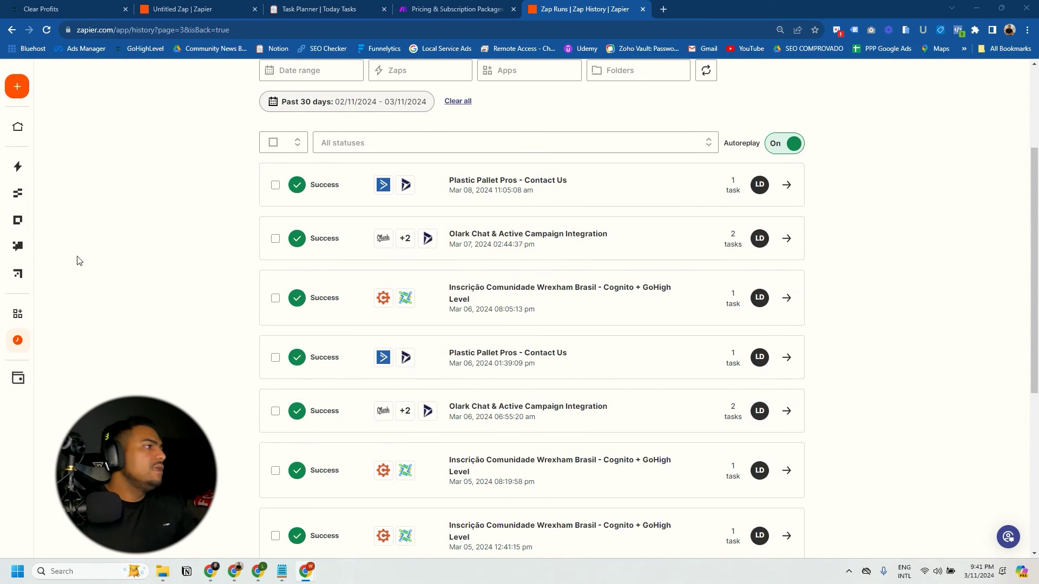
pyautogui.moveTo(32, 316)
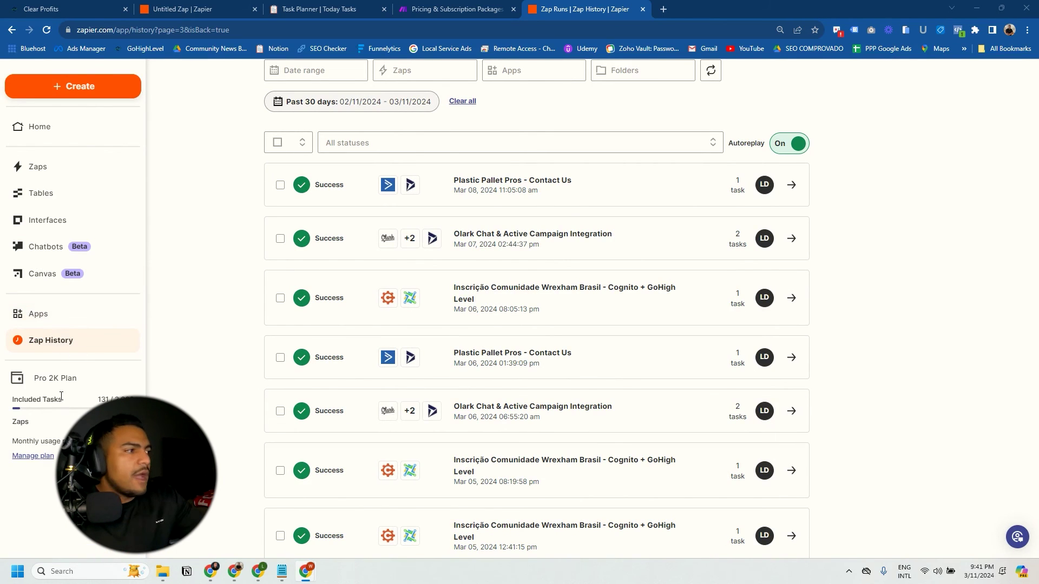